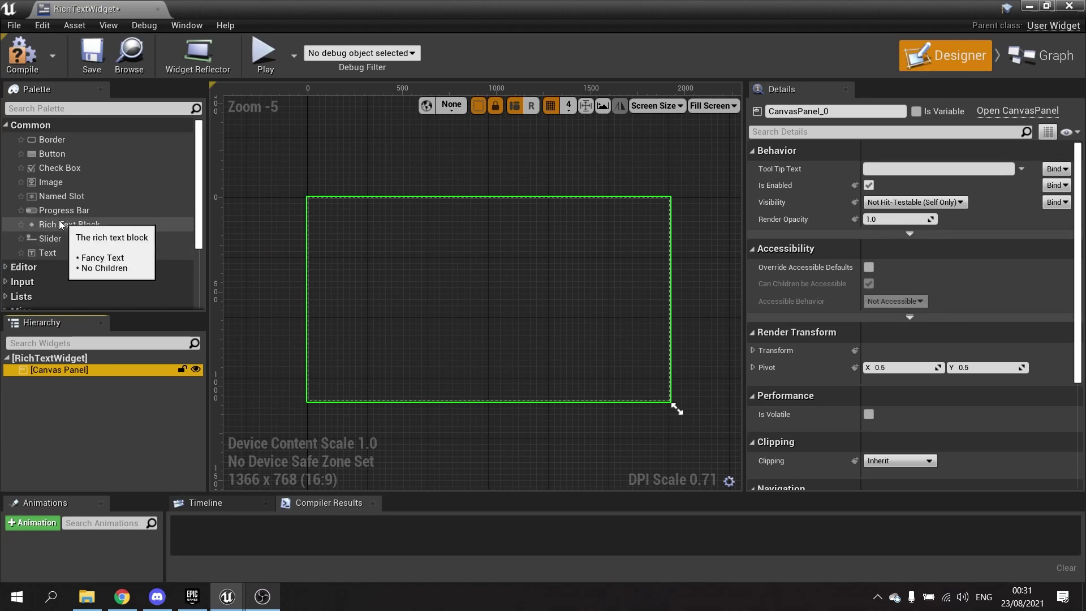
Add a Rich Text Block inside the canvas panel and enlarge it to about 1214 by 159.
left_click_drag(109, 224, 76, 373)
left_click(77, 388)
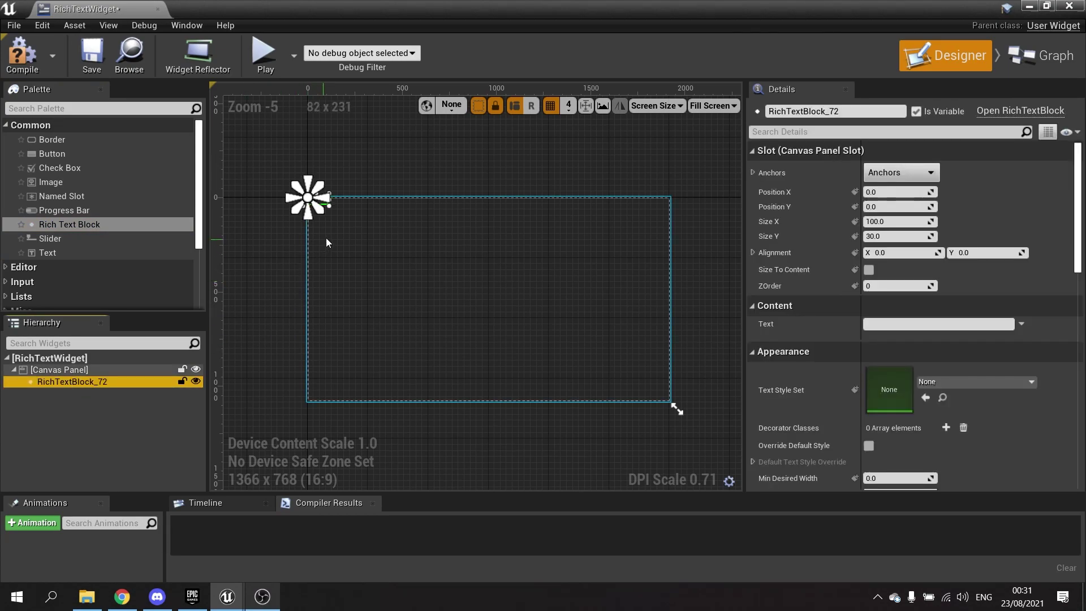
left_click_drag(330, 202, 537, 227)
right_click_drag(405, 261, 447, 289)
scroll(470, 266, "up", 3)
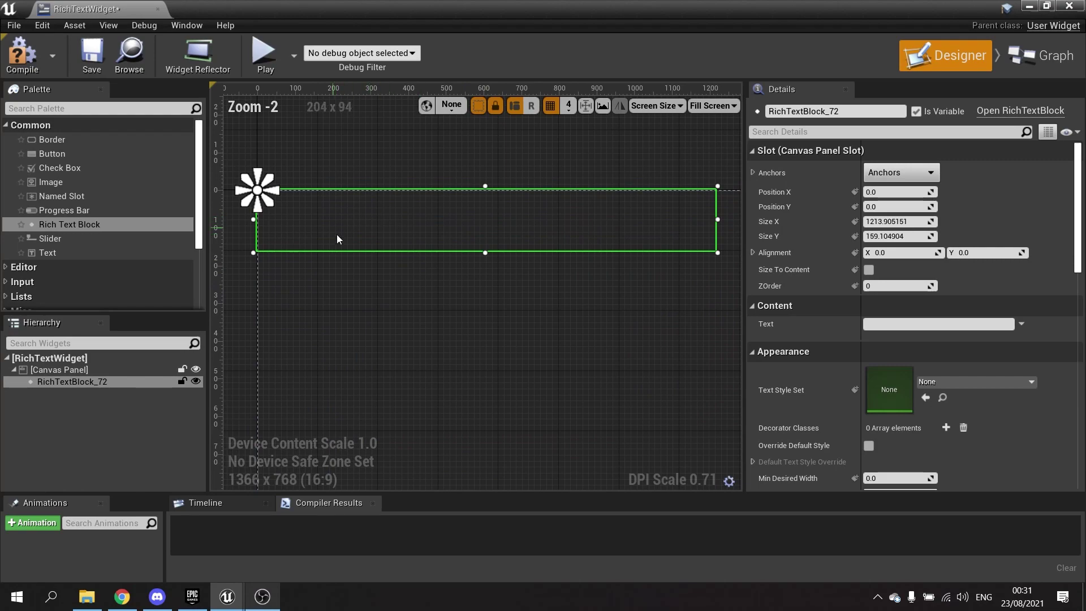
Set the rich text block's text content to "Press X to open the door".
left_click(907, 328)
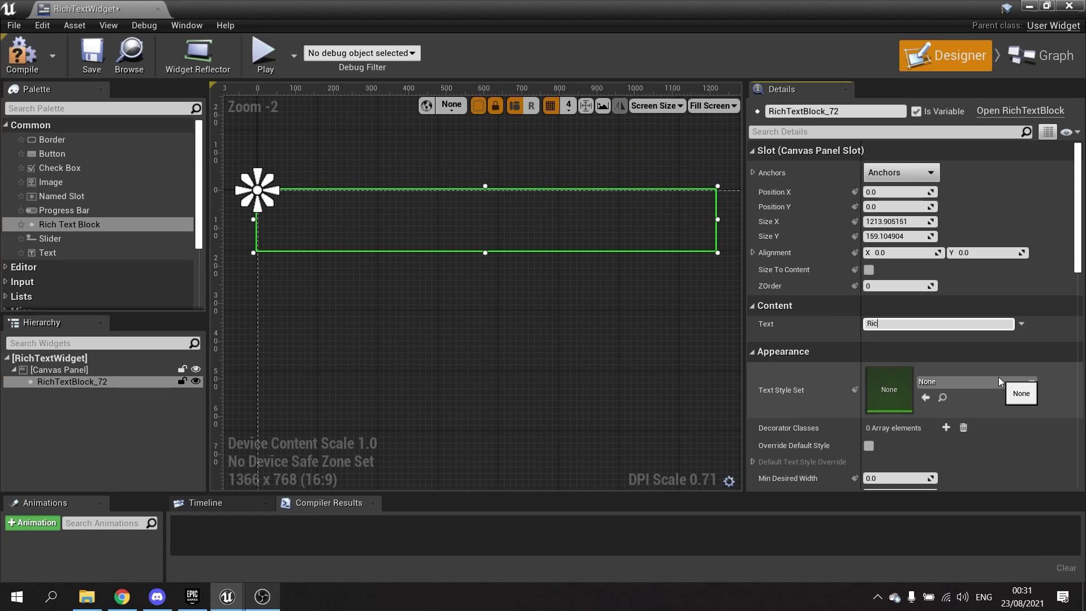
key("BackSpace")
type("Press X to open t the doo")
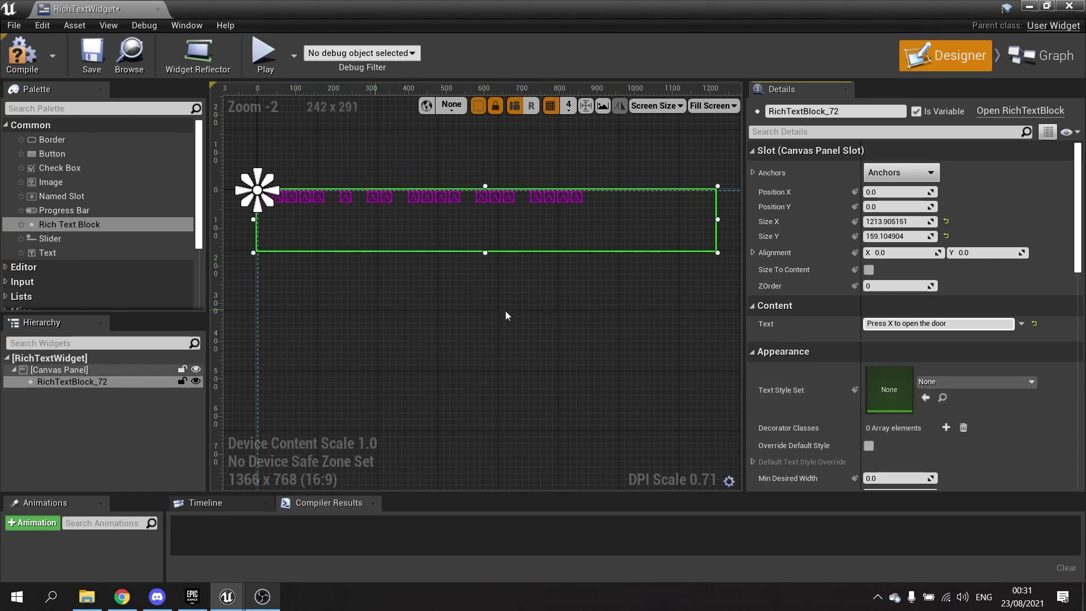
Create a data table named Stylesheet in the UI folder, using RichTextStyleRow as its row structure.
left_click(1029, 5)
right_click(321, 432)
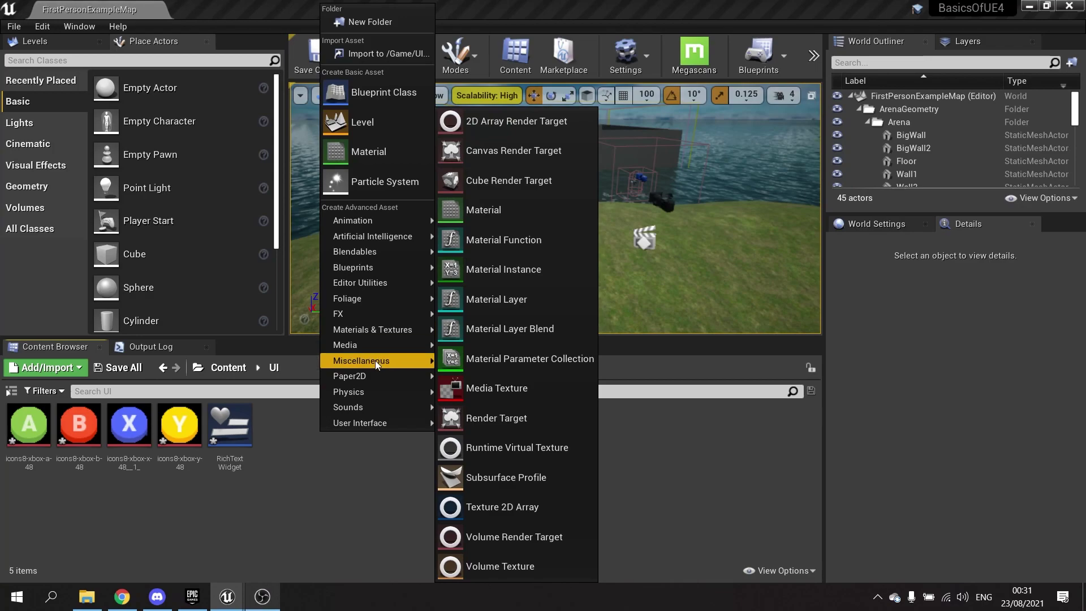
mouse_move(375, 361)
left_click(487, 334)
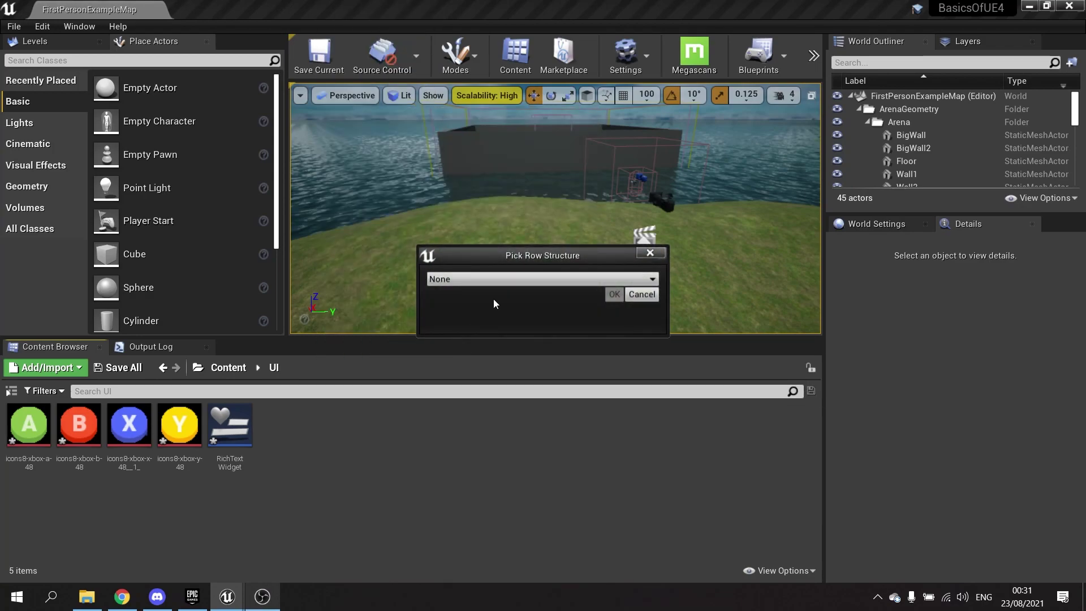
left_click(499, 280)
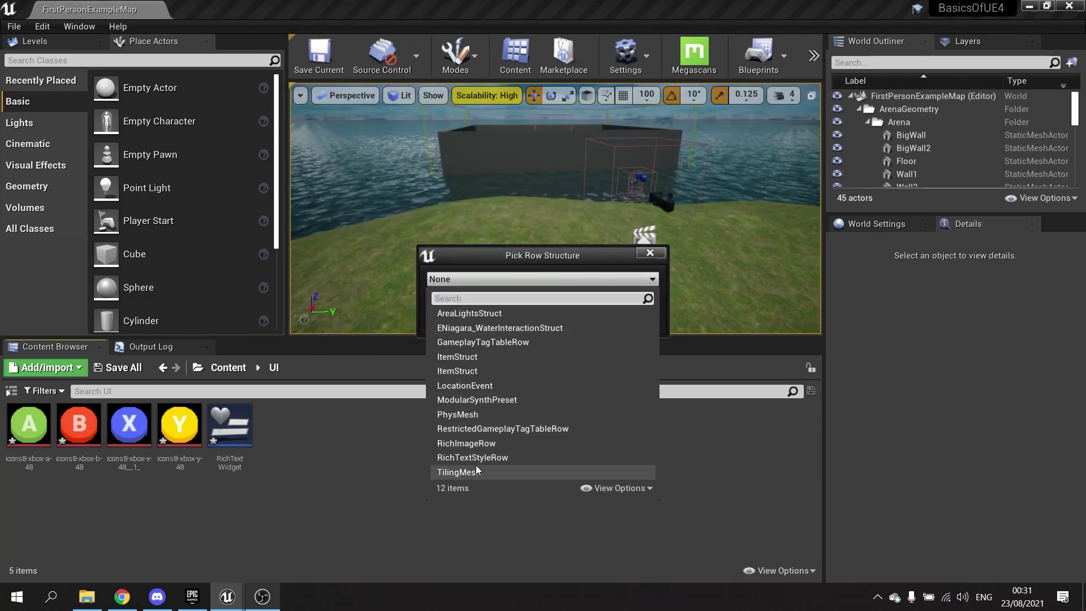
left_click(490, 458)
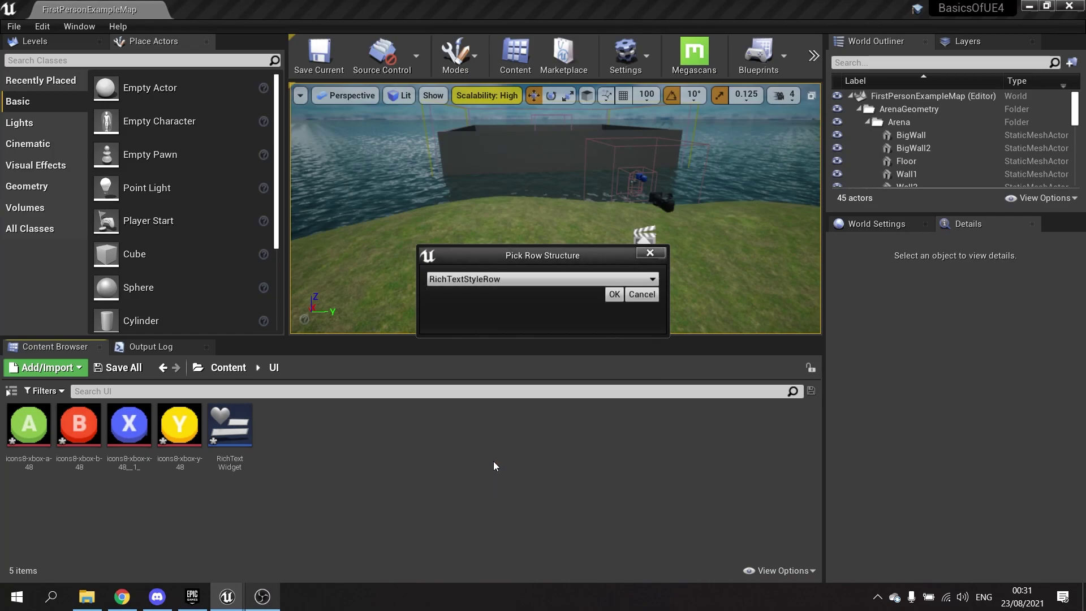
left_click(615, 295)
type("Stylesheet")
key("Return")
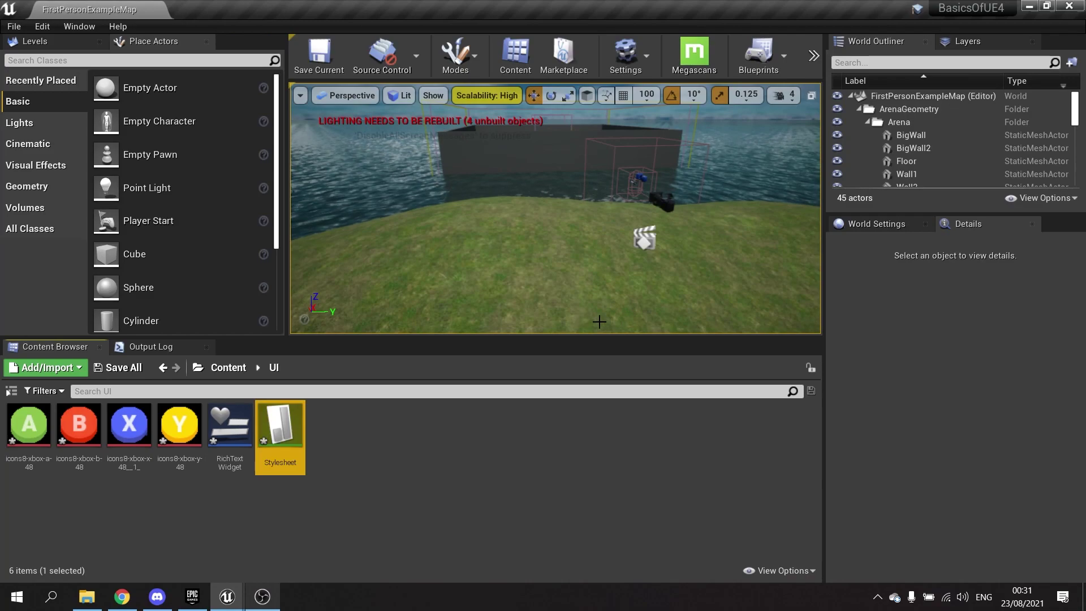
Open the Stylesheet data table and add a row named Default.
double_click(293, 422)
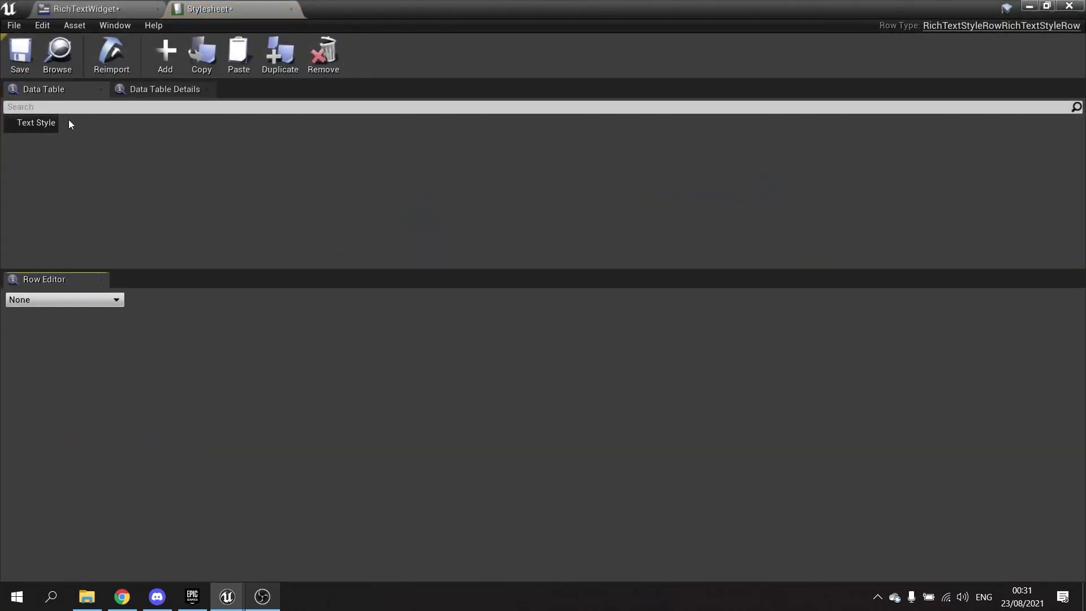
left_click(165, 53)
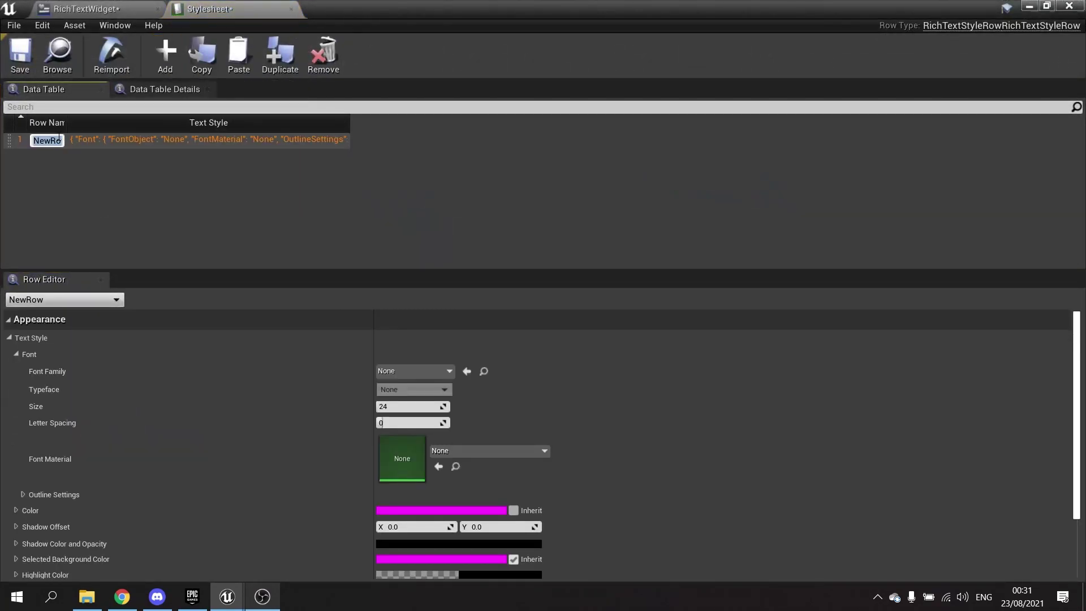
type("Default")
key("Return")
Give the Default row the Roboto font family and a white text color, and save and close the Stylesheet table.
left_click(395, 372)
left_click(416, 192)
left_click(433, 511)
left_click_drag(619, 317, 619, 392)
left_click(654, 547)
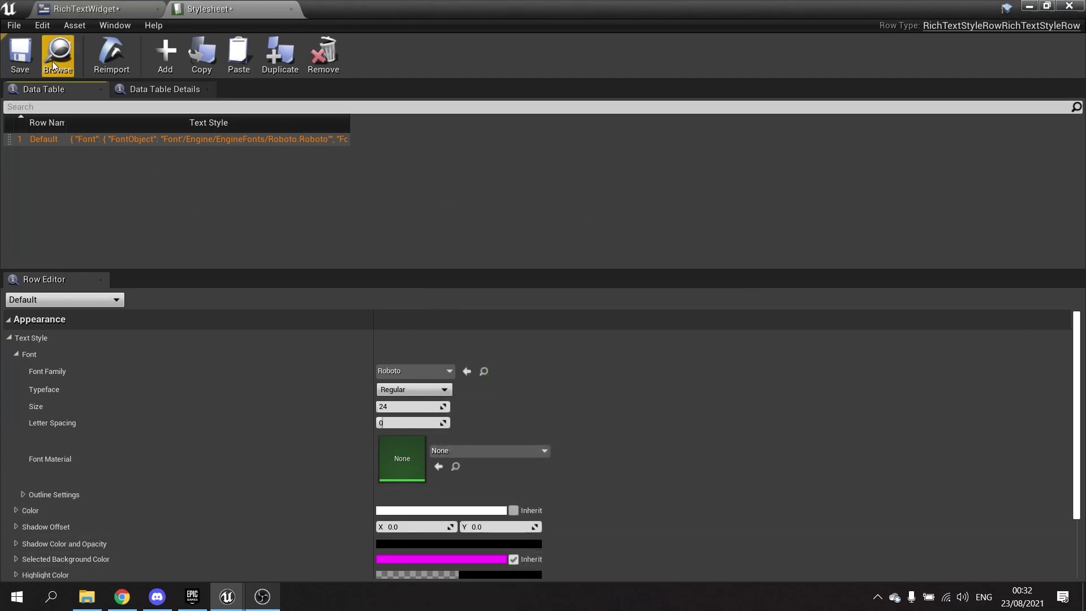
left_click(32, 50)
left_click(291, 8)
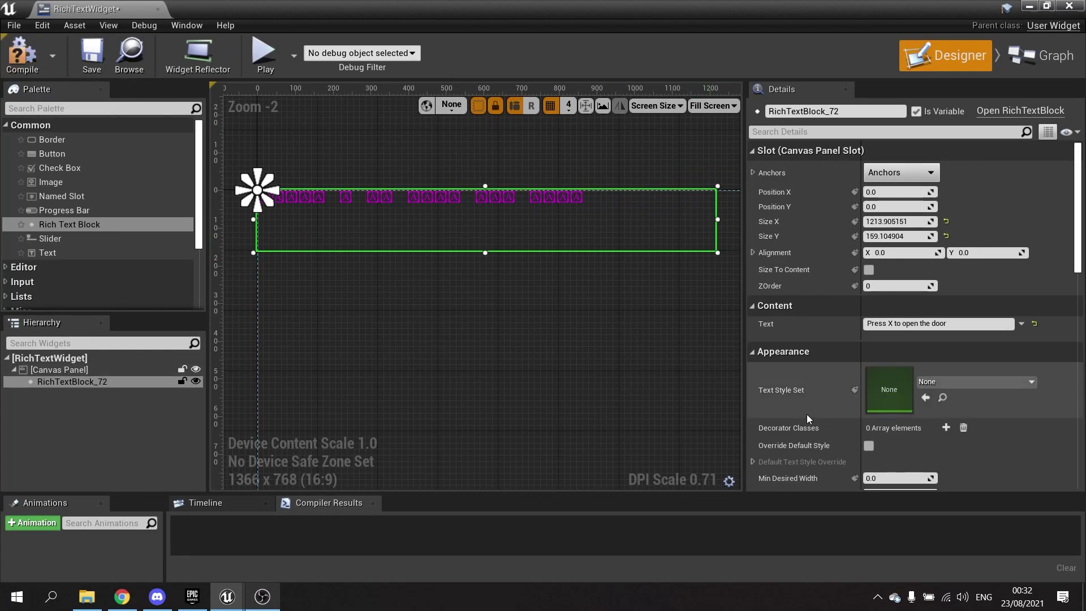
Assign Stylesheet as the rich text block's text style set and compile the widget.
left_click(973, 383)
left_click(914, 187)
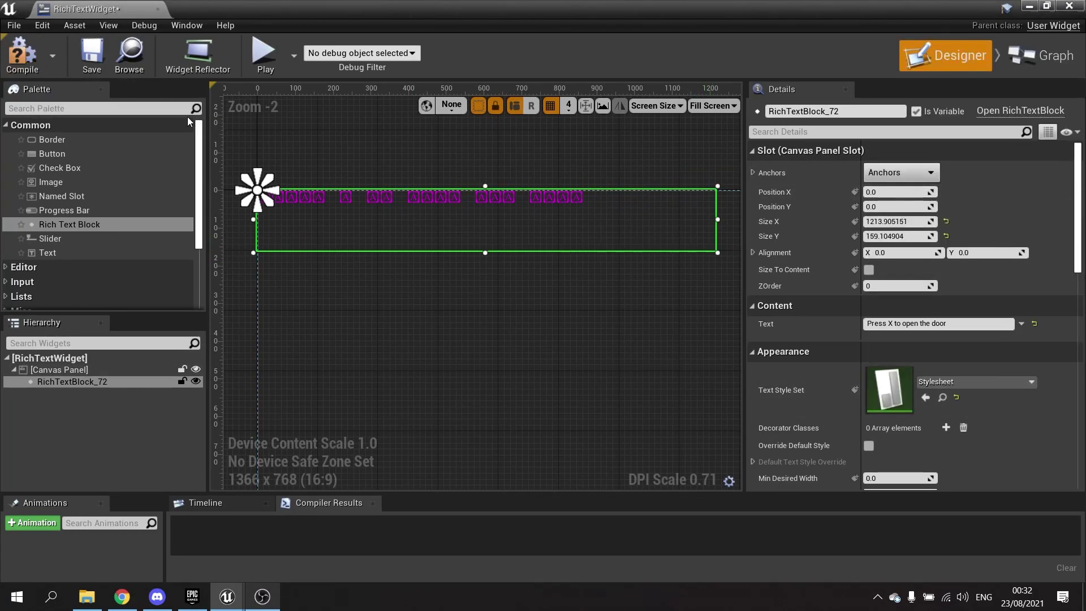
left_click(28, 66)
scroll(377, 211, "up", 3)
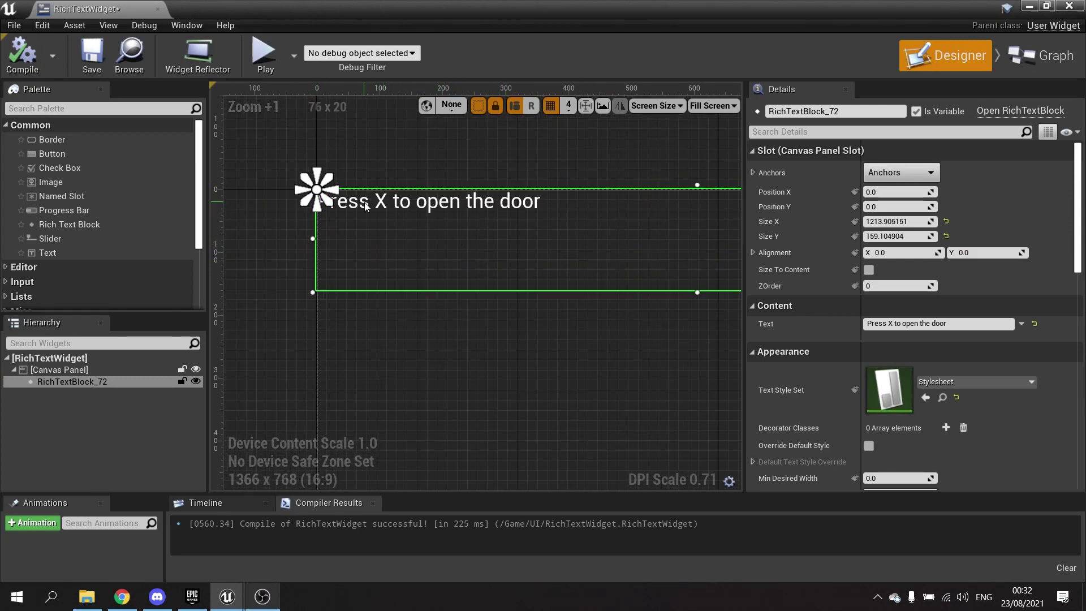
Create a blueprint class in the UI folder with RichTextBlockImageDecorator as parent and name it RichTextImageDecorator.
left_click(1027, 8)
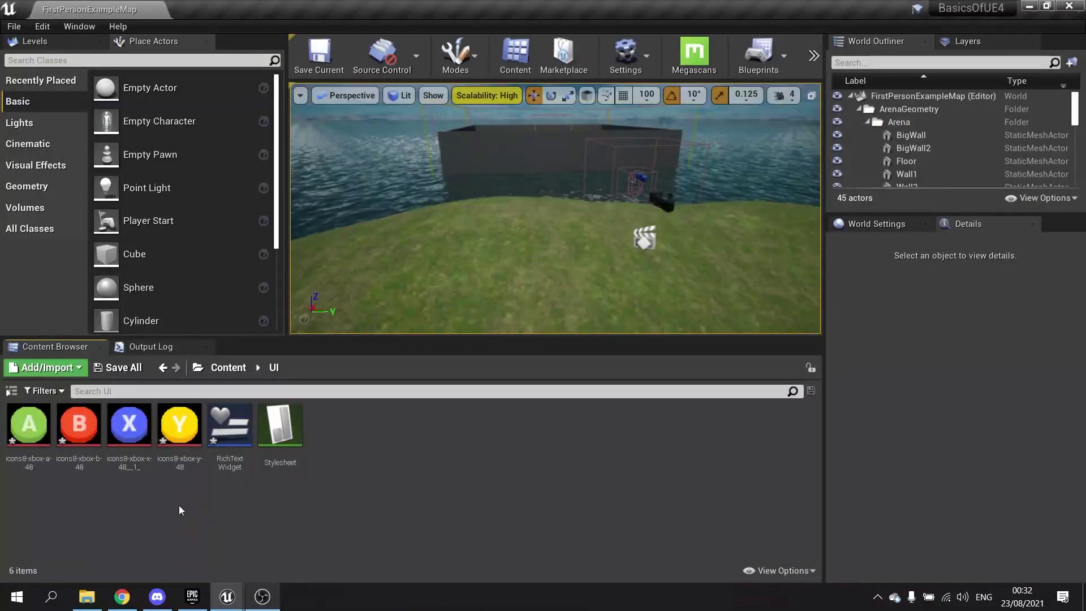
left_click(129, 427)
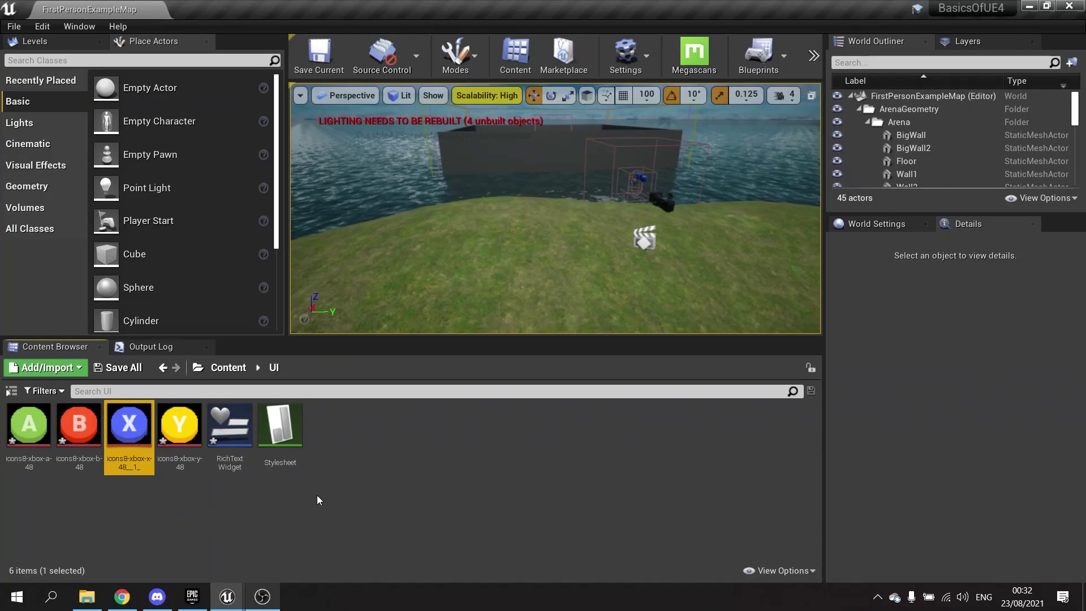
right_click(383, 426)
left_click(455, 241)
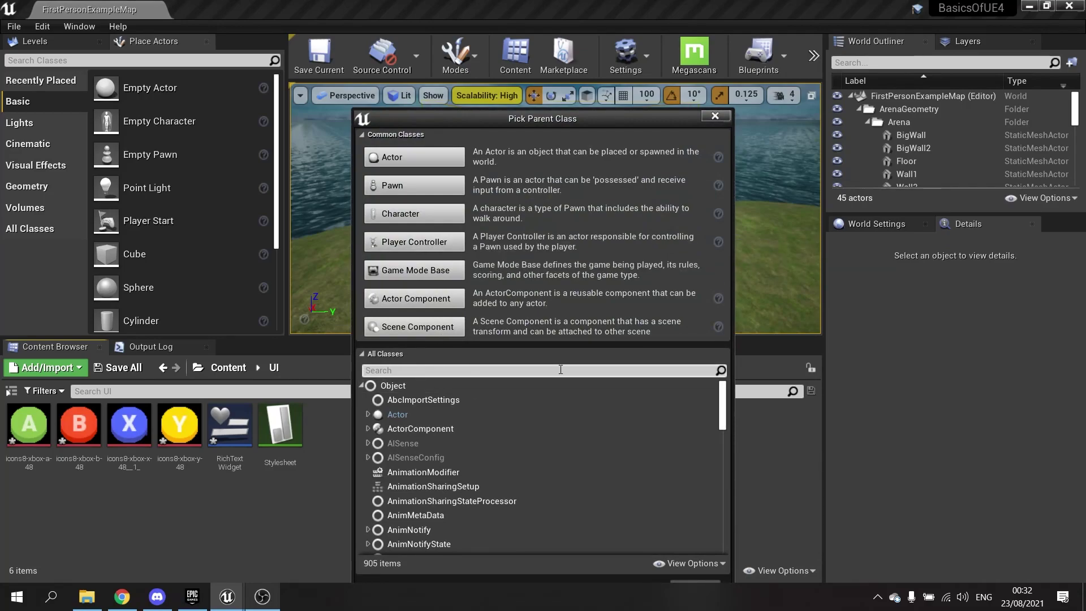
type("decorat")
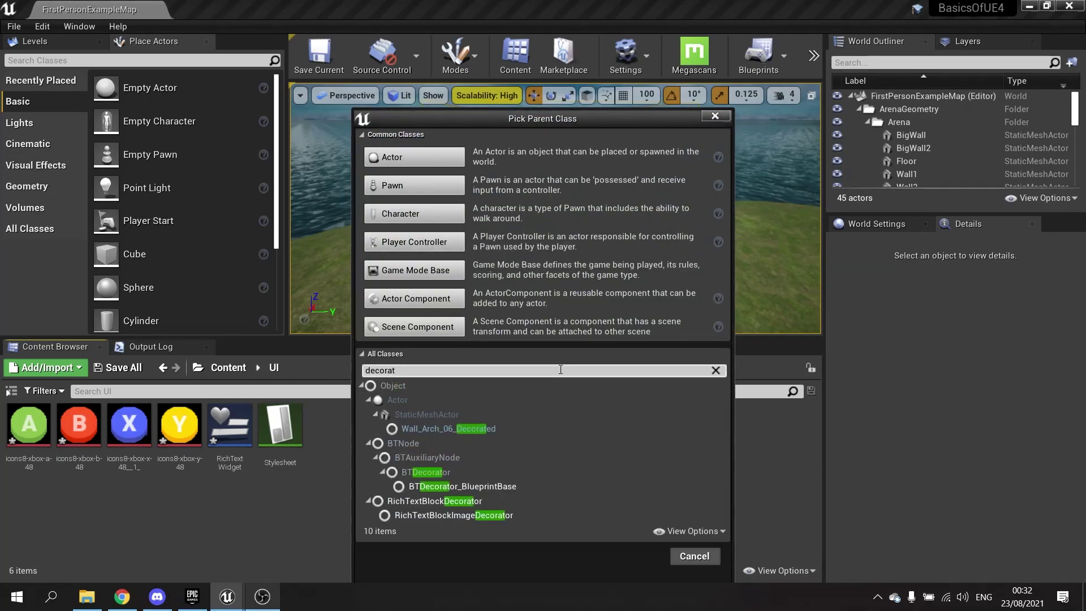
left_click(412, 515)
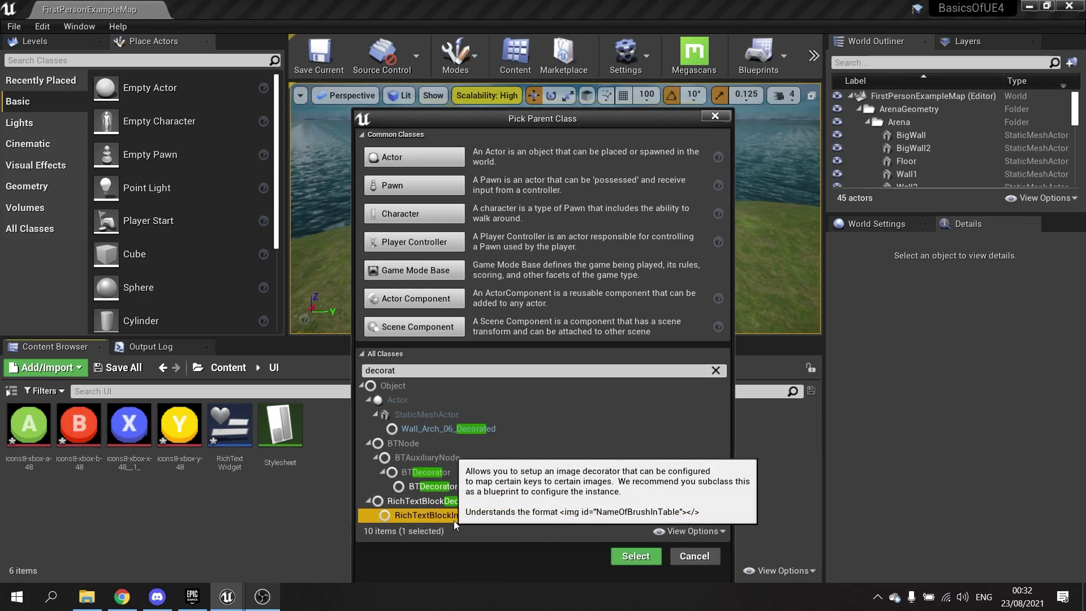
left_click(642, 560)
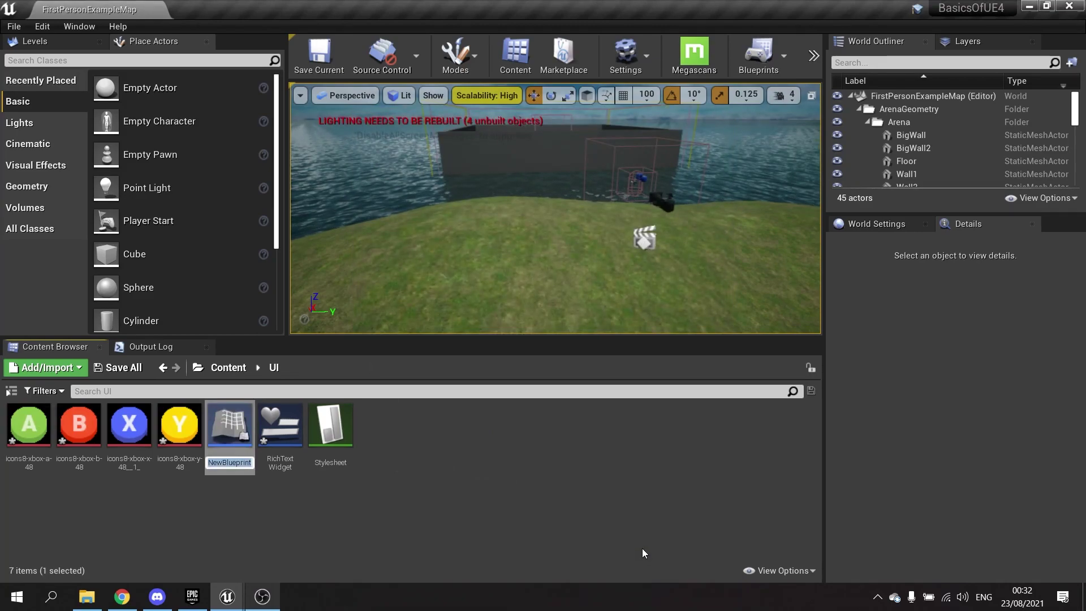
type("RichTe")
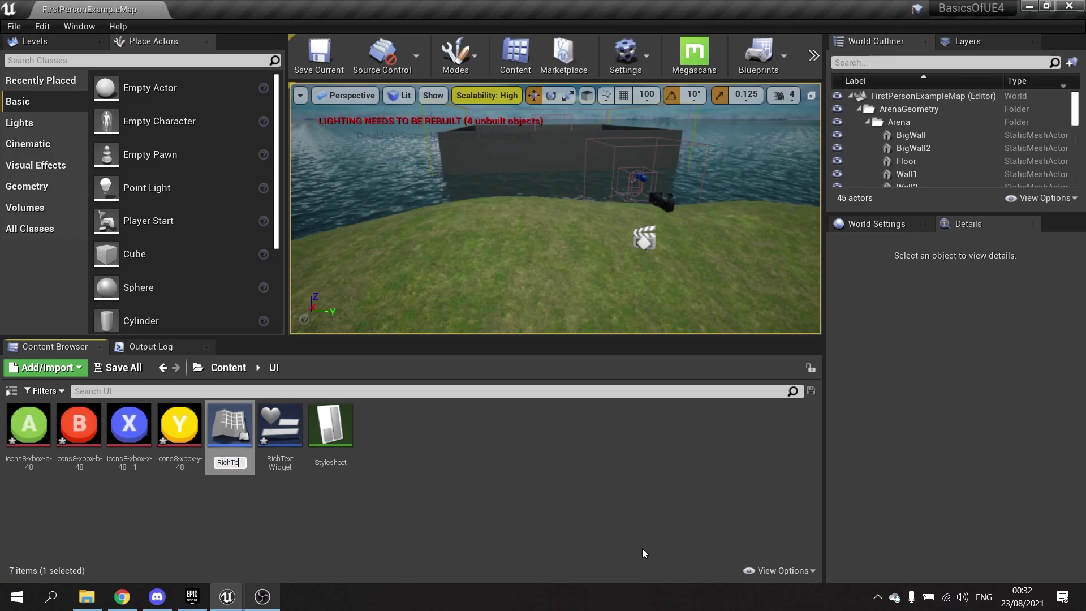
type("xtImageDecorator")
key("Return")
left_click(642, 548)
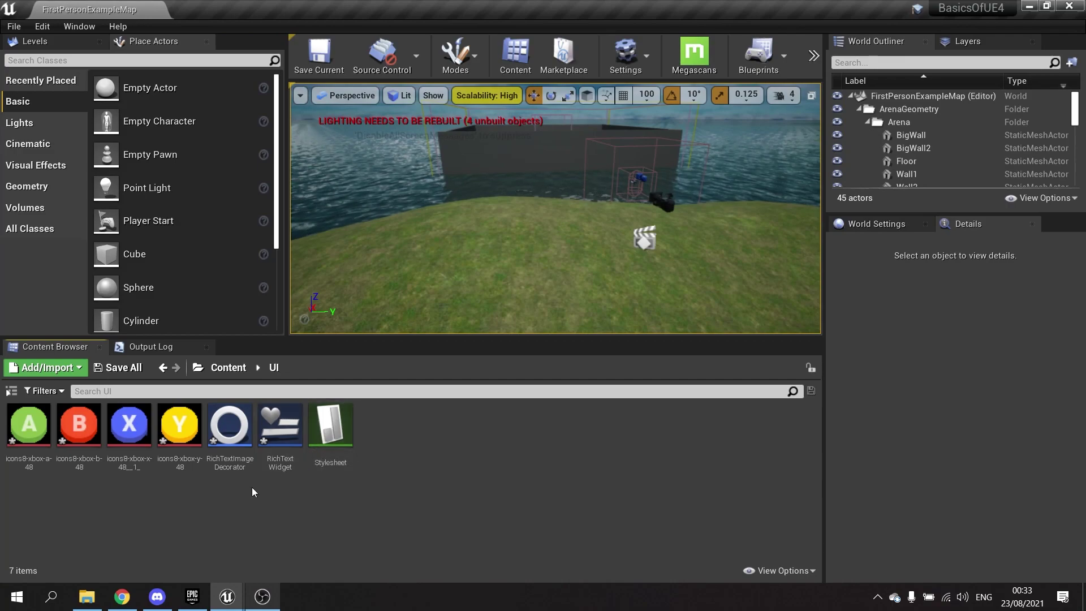
Create a data table named RichImages in the UI folder, using RichImageRow as its row structure.
right_click(423, 443)
mouse_move(496, 372)
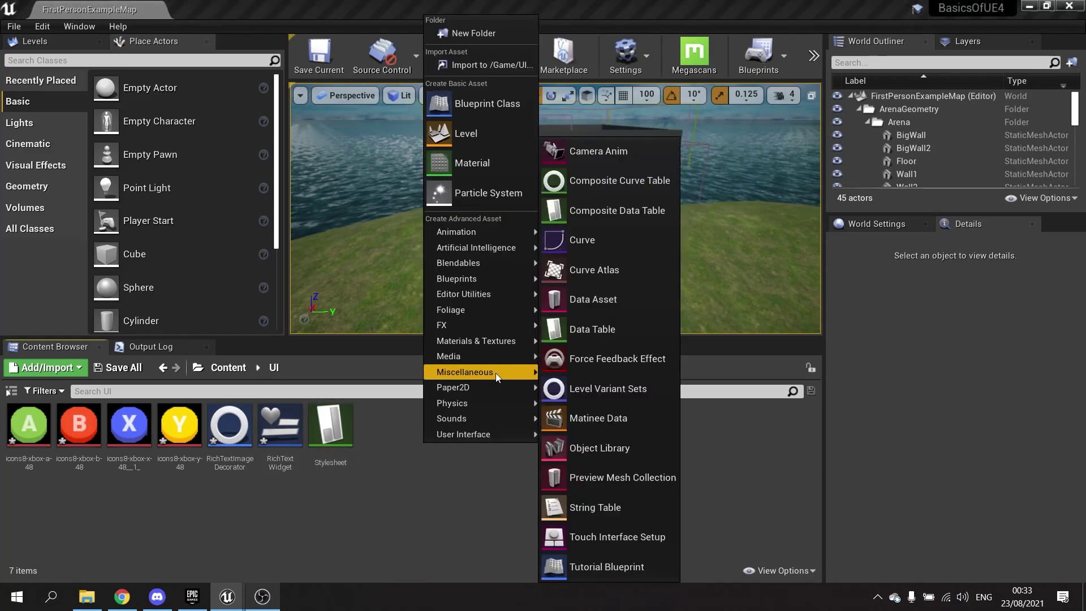
left_click(598, 330)
left_click(493, 280)
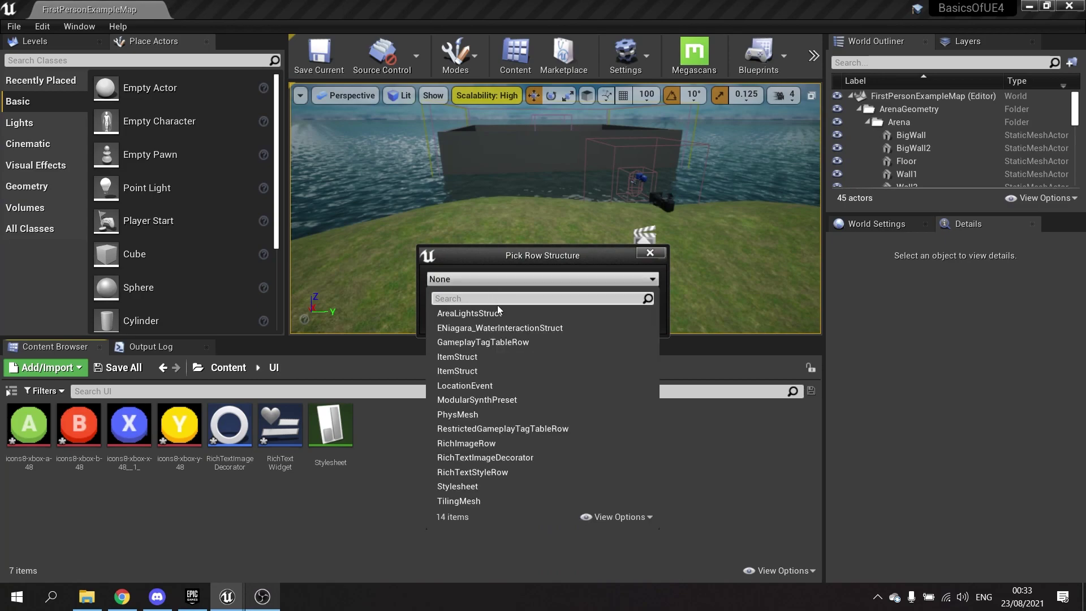
left_click(496, 444)
left_click(614, 295)
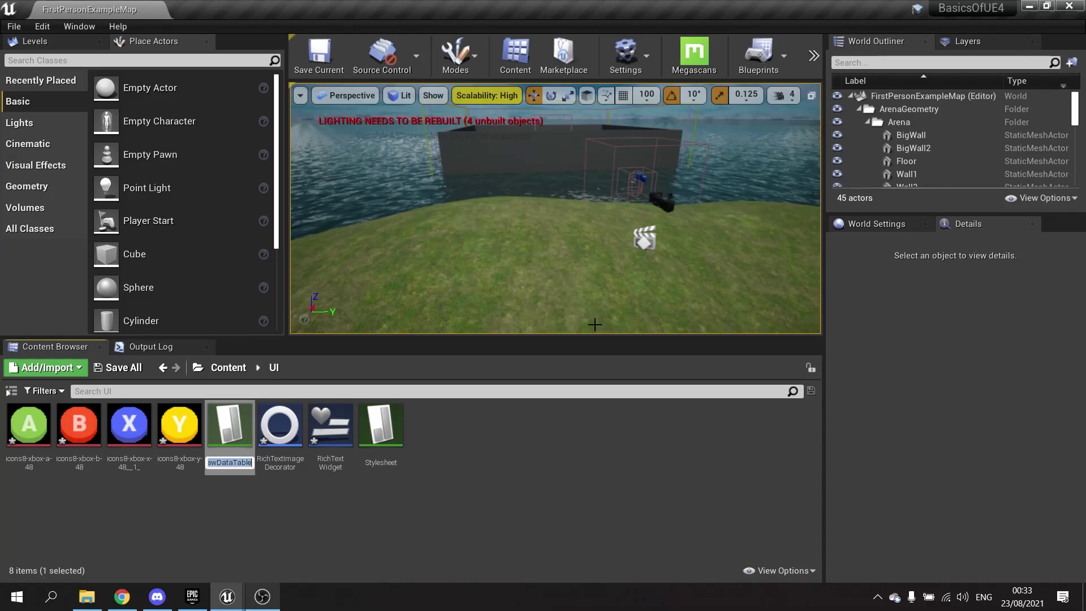
type("RichImages")
key("Return")
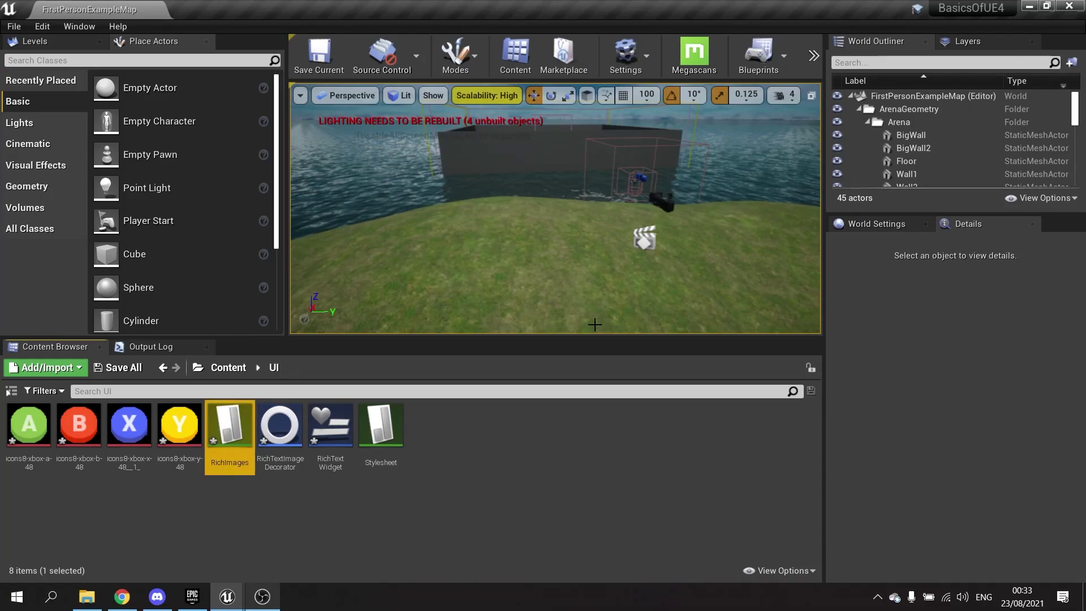
Open the RichImages data table and add a row named XButton.
double_click(229, 427)
left_click(163, 61)
double_click(52, 141)
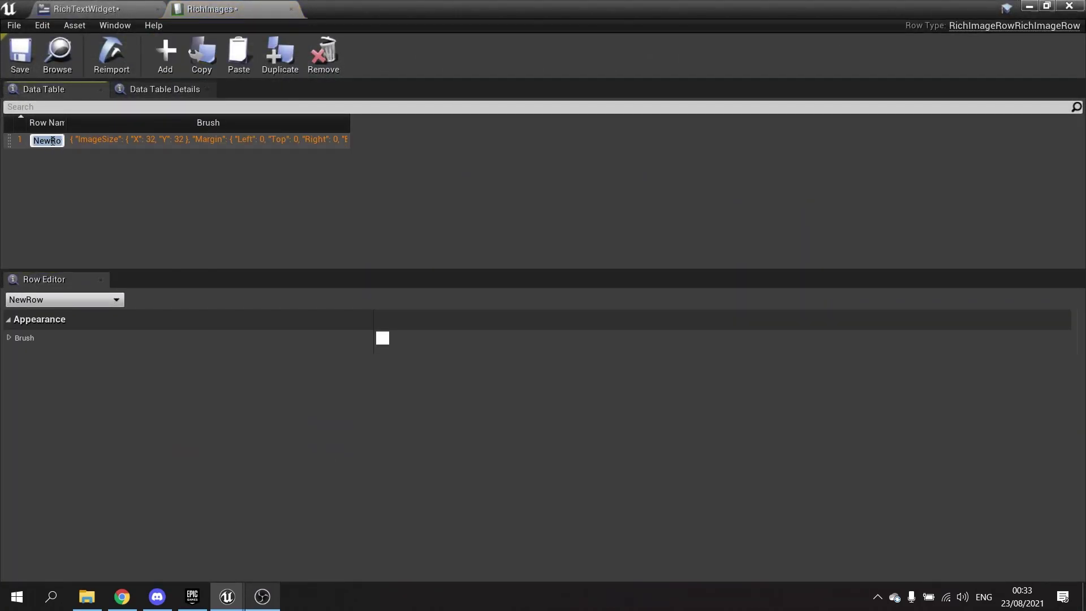
type("Xb")
type("utton")
key("Return")
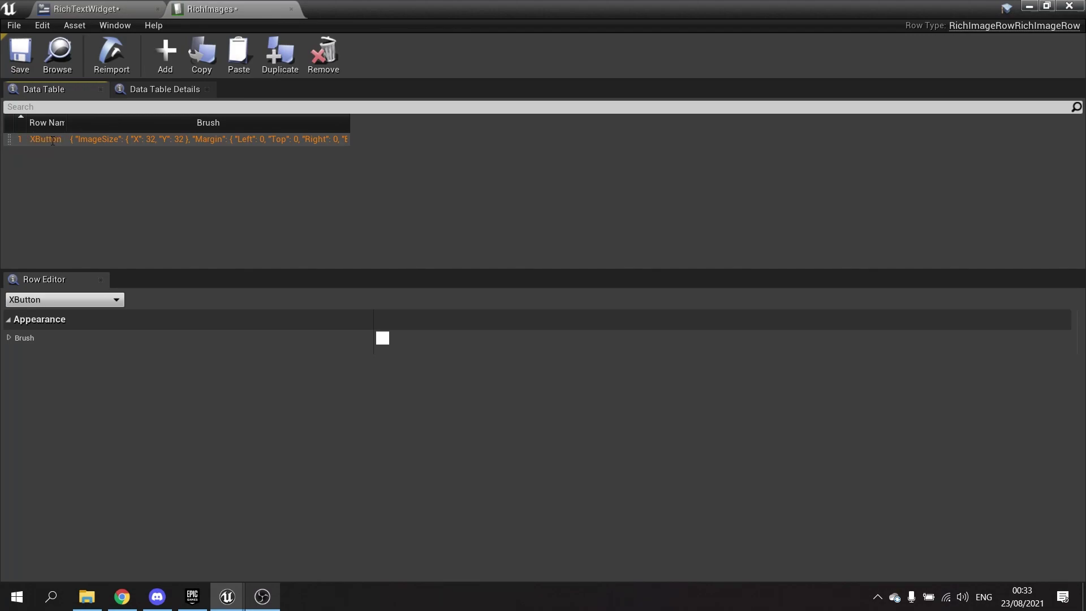
Set the XButton row's brush image to icons8-xbox-x-48__1_, and save and close the RichImages table.
left_click(9, 338)
left_click(10, 338)
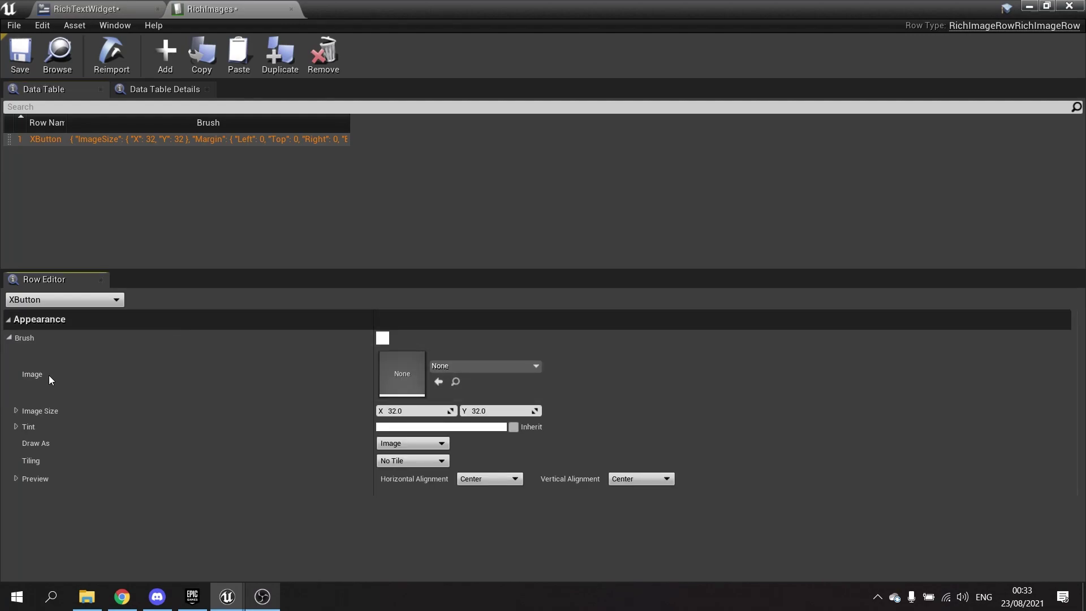
left_click(463, 367)
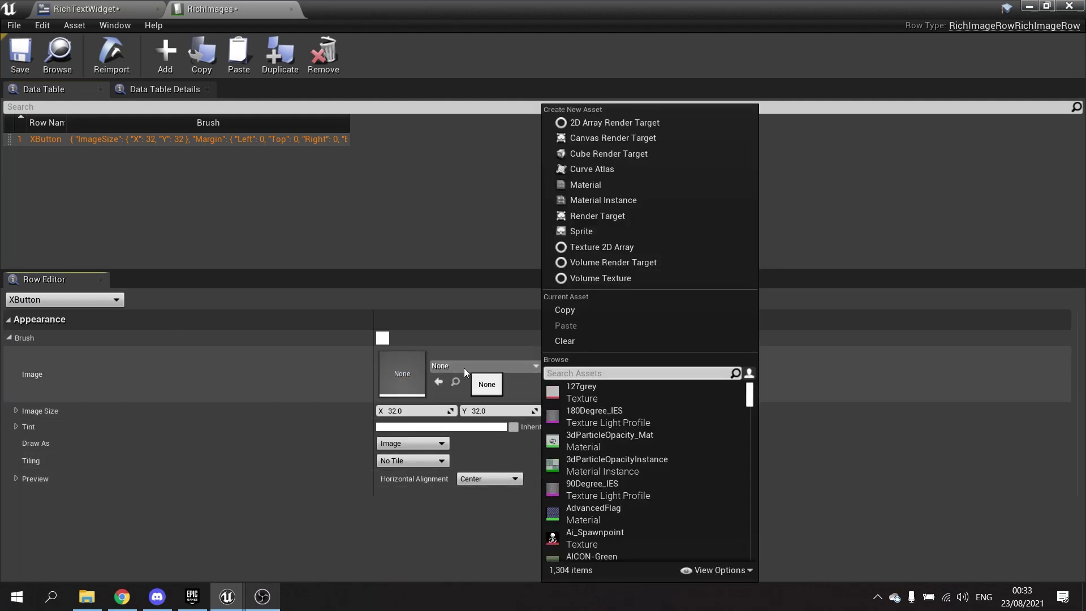
left_click(591, 372)
type("xbox")
left_click(631, 443)
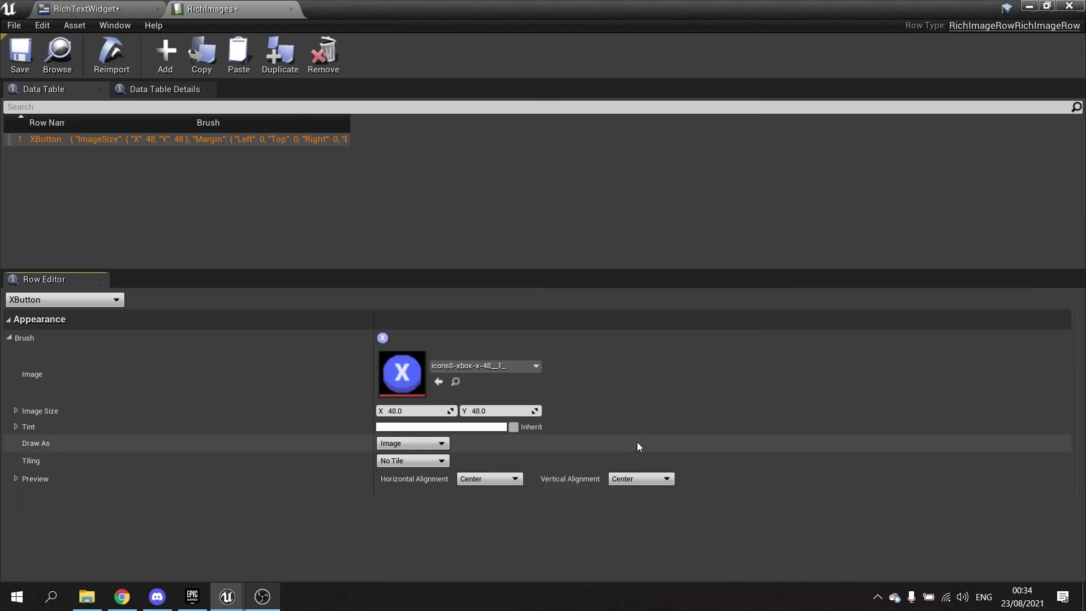
left_click(19, 61)
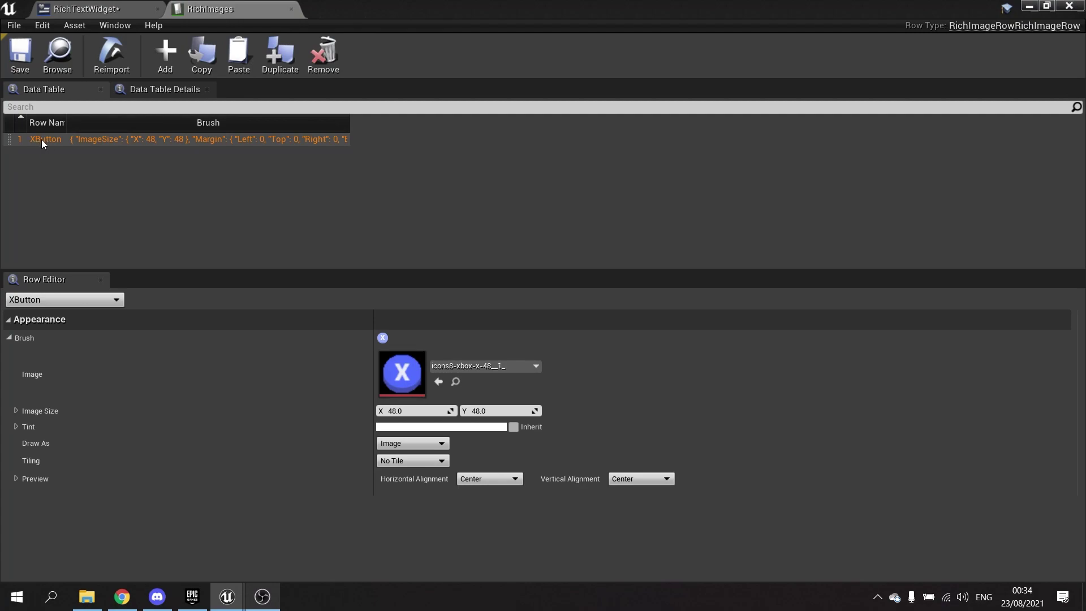
left_click(287, 9)
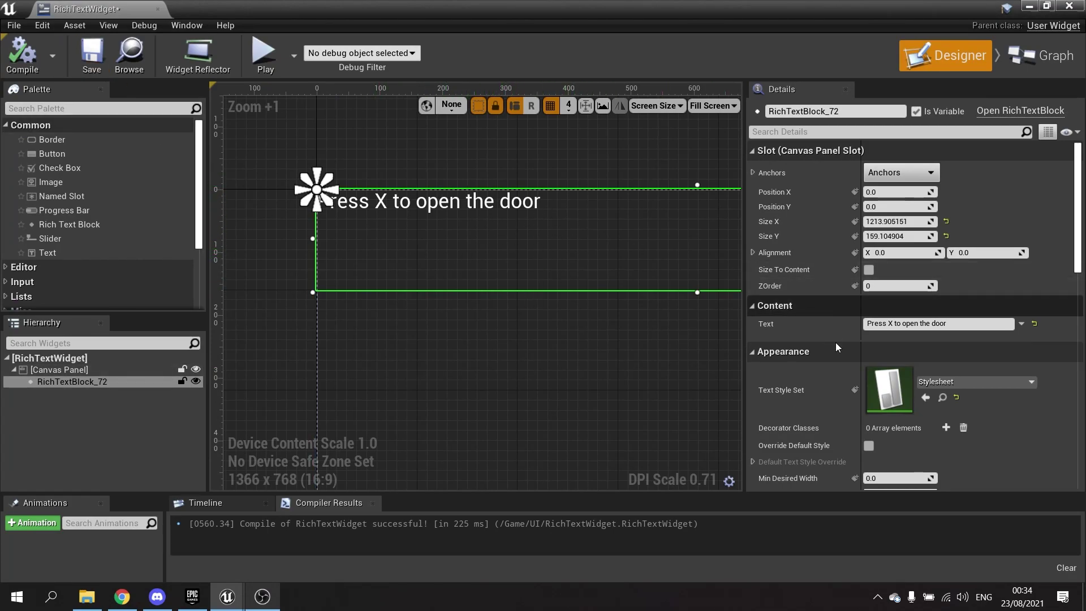
Add RichTextImageDecorator to the rich text block's decorator classes and compile the widget.
scroll(837, 351, "down", 2)
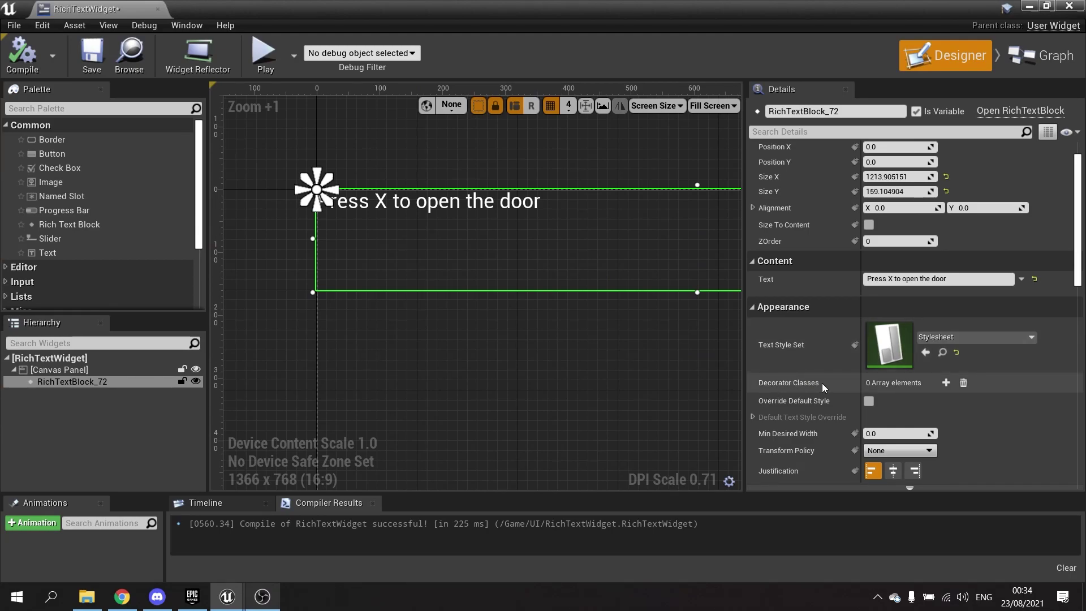
left_click(946, 383)
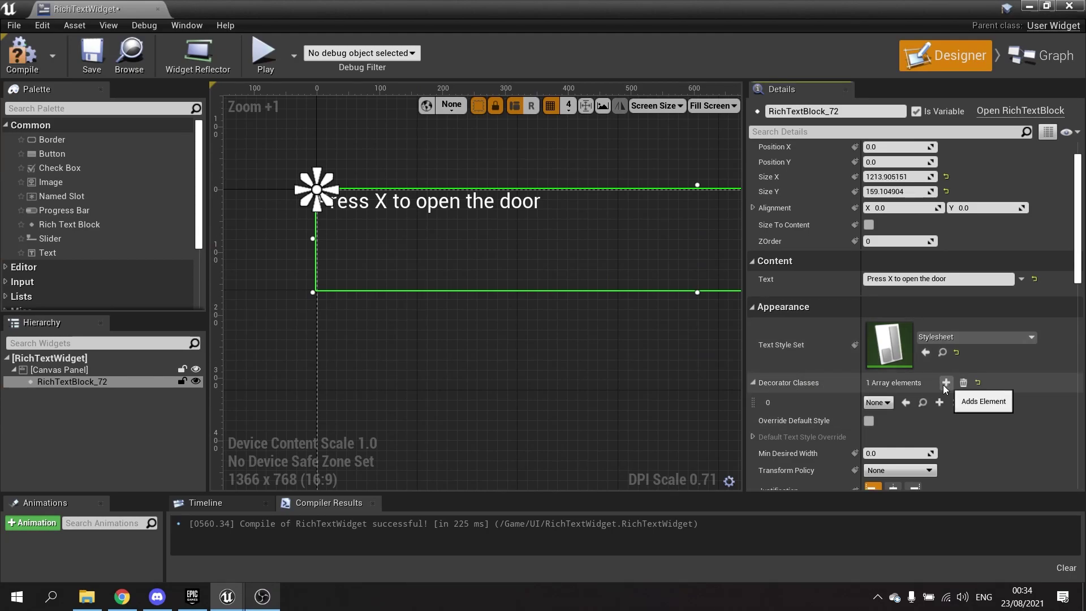
left_click(878, 403)
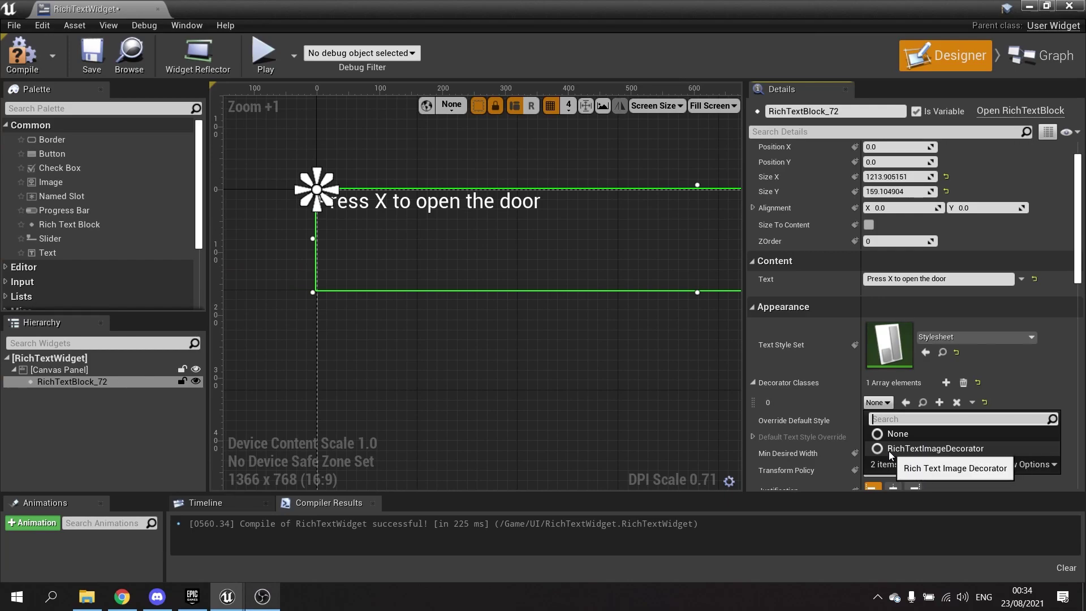
left_click(966, 449)
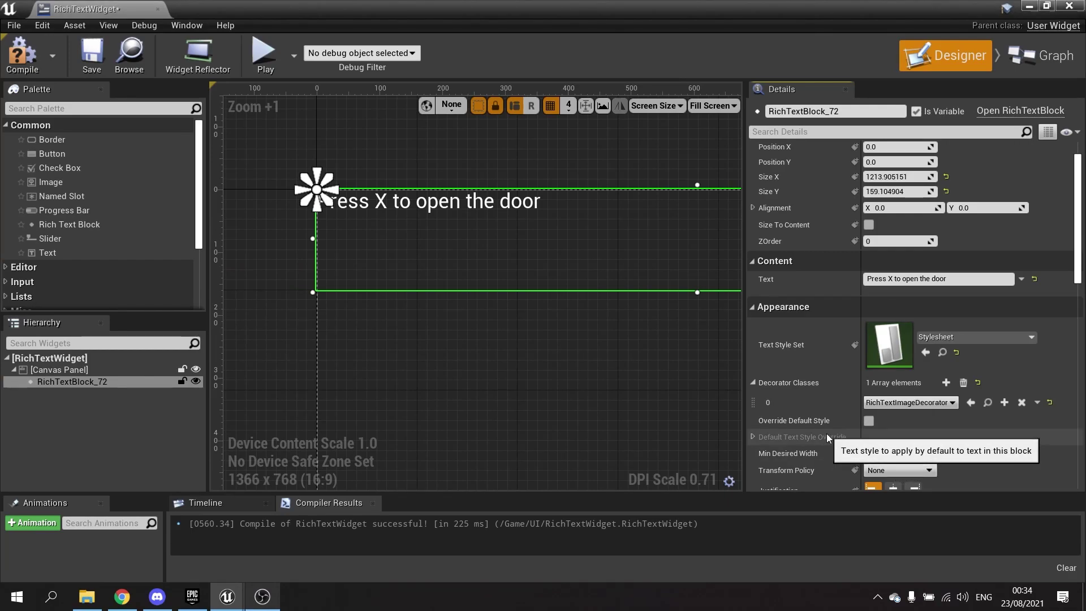
key("F7")
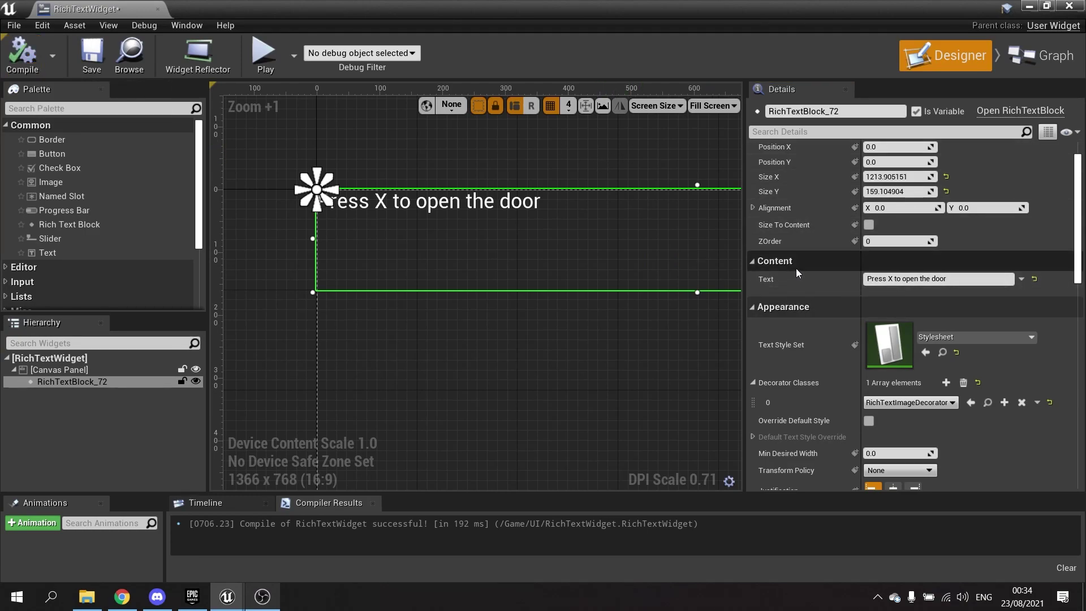
Replace the X in the block's text with <img id="XButton"/>, and compile and save the widget.
left_click(894, 279)
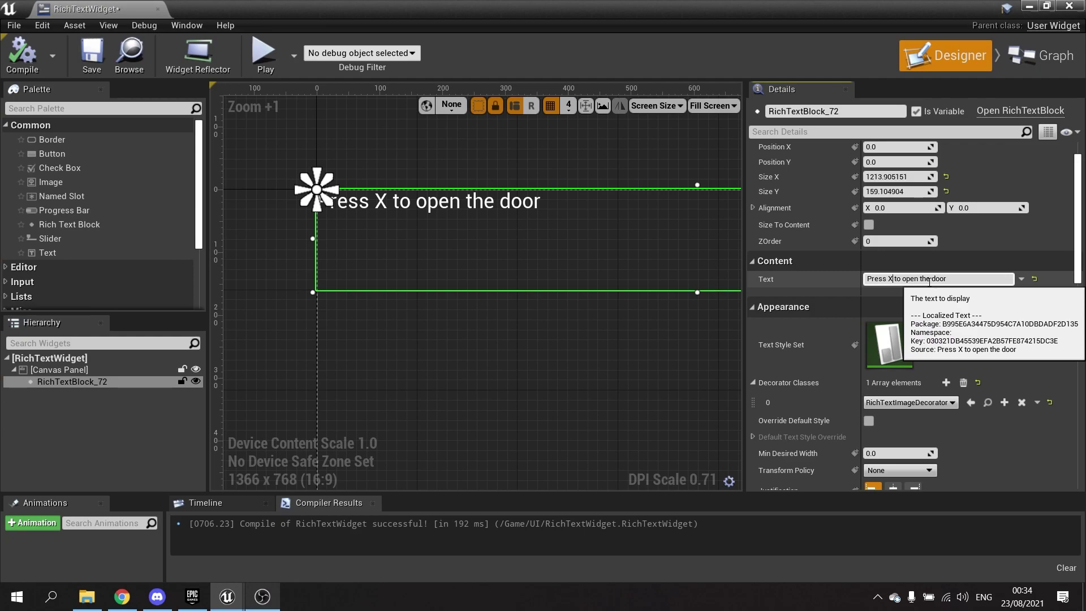
key("BackSpace")
key("BackSpace")
type("<img id=\"")
type("XButton\"/>")
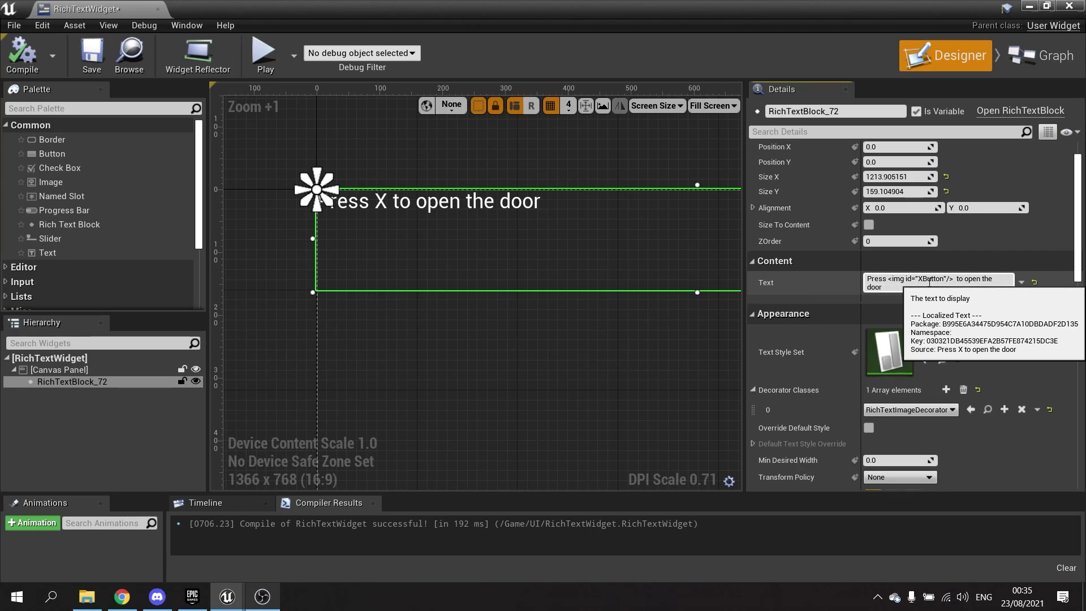
key("Return")
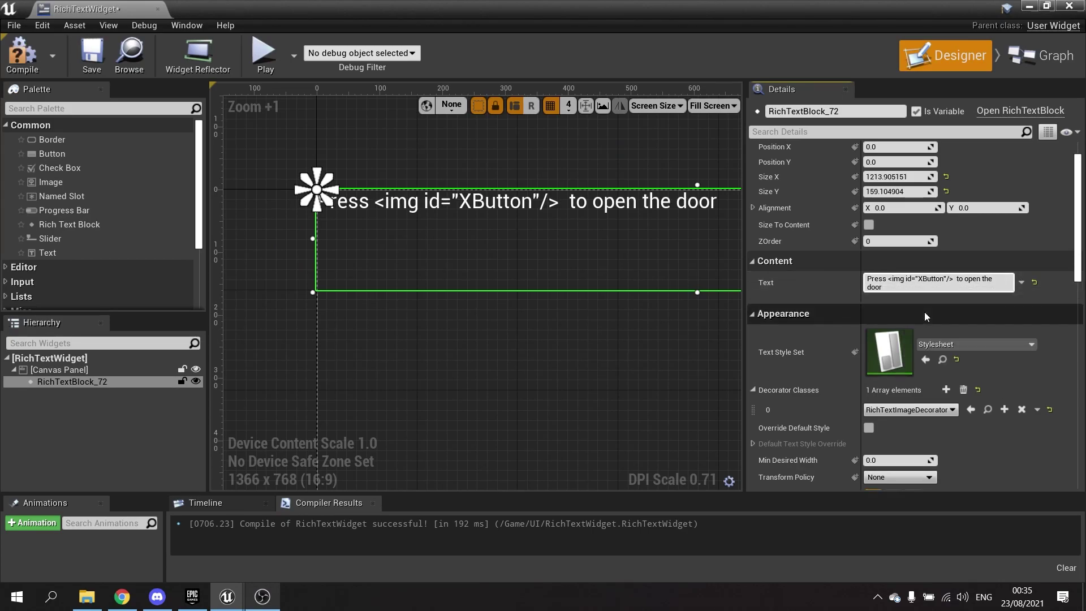
left_click(17, 67)
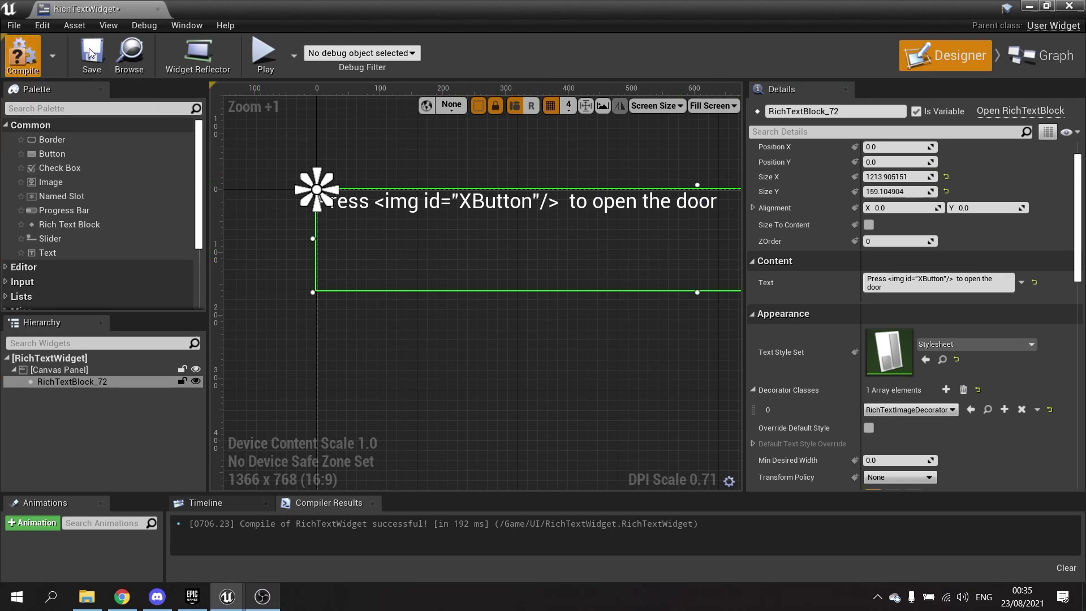
right_click_drag(510, 344, 462, 337)
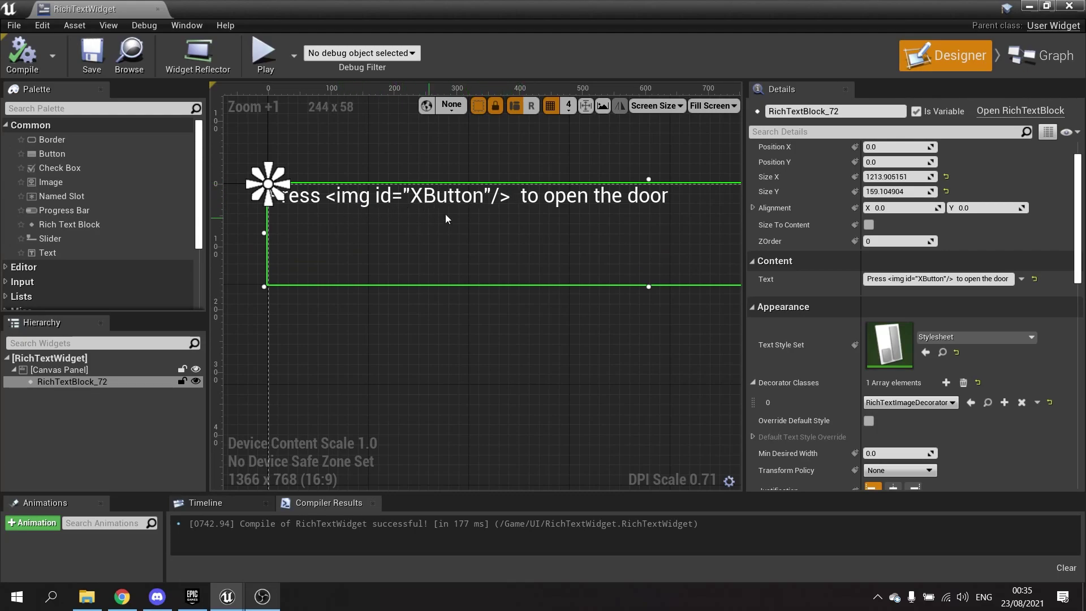
Set the RichTextImageDecorator blueprint's image set to RichImages, compile and save it, and return to the RichTextWidget.
left_click(1030, 5)
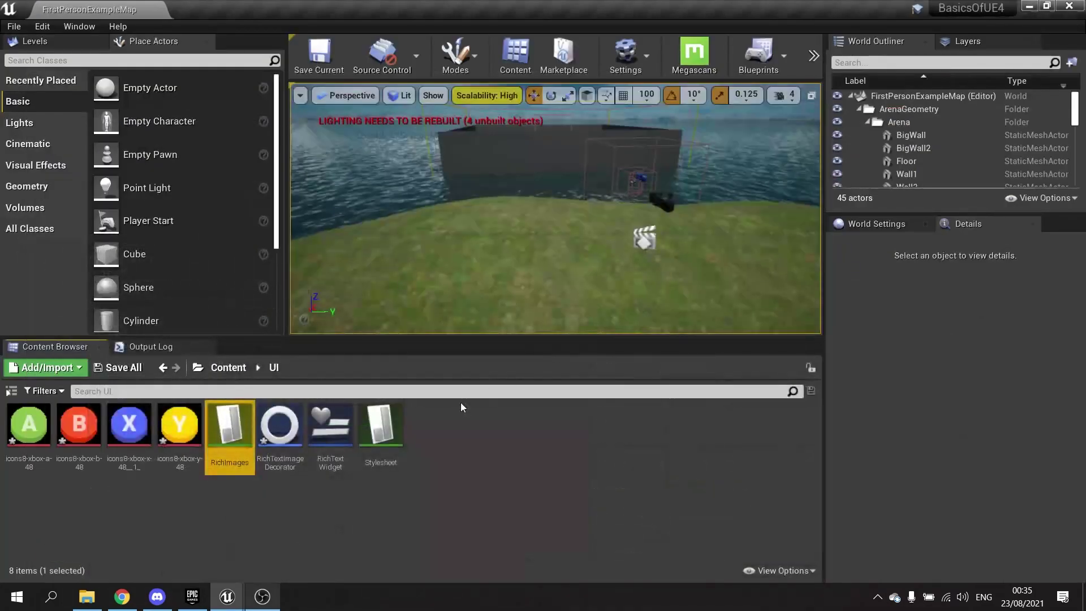
double_click(267, 473)
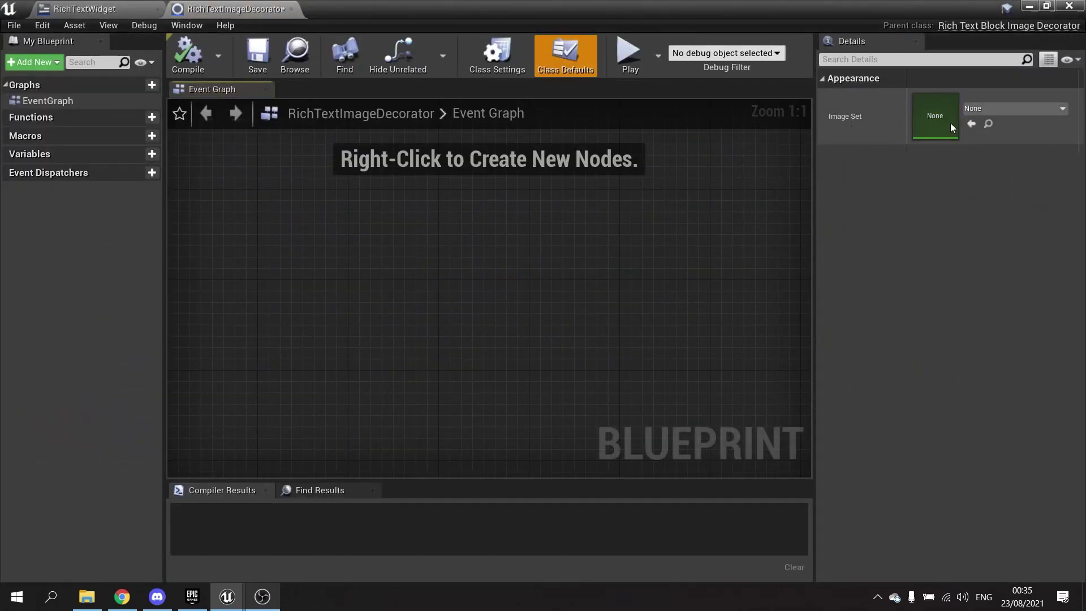
left_click(989, 110)
left_click(919, 264)
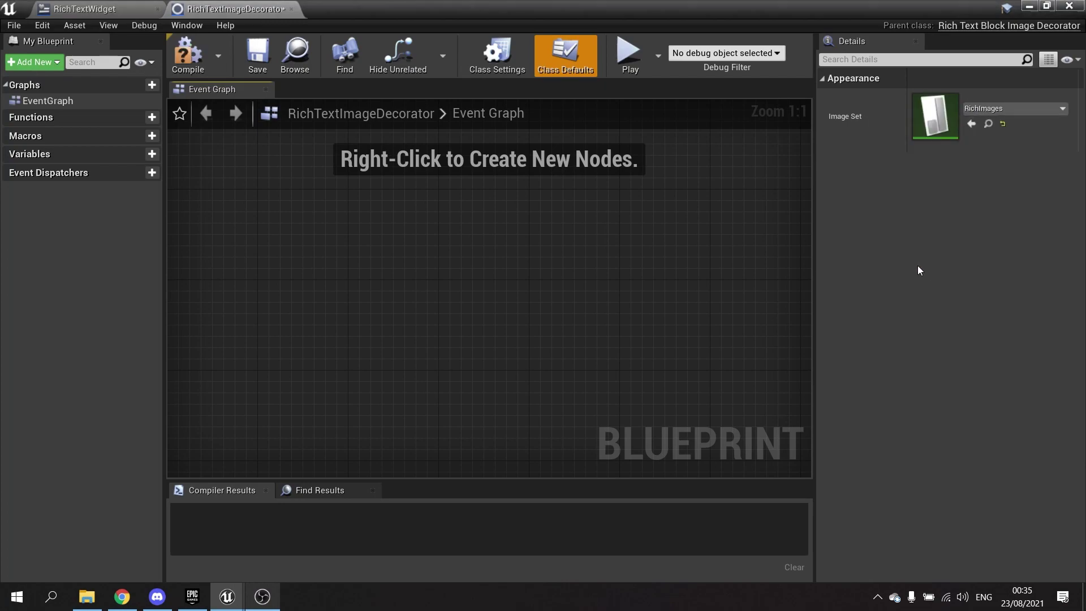
left_click(190, 60)
left_click(247, 56)
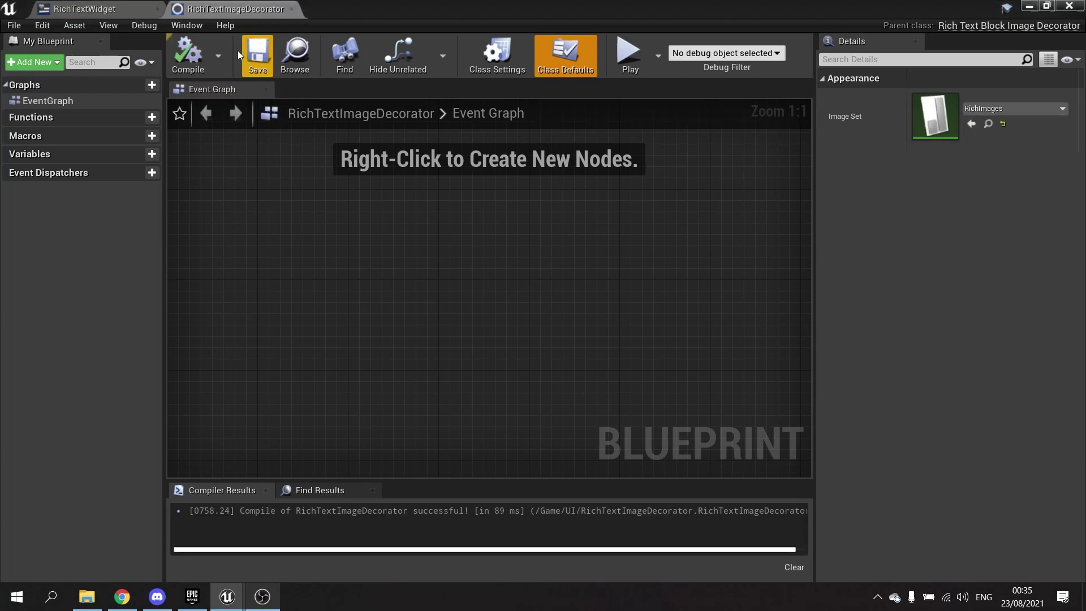
left_click(113, 12)
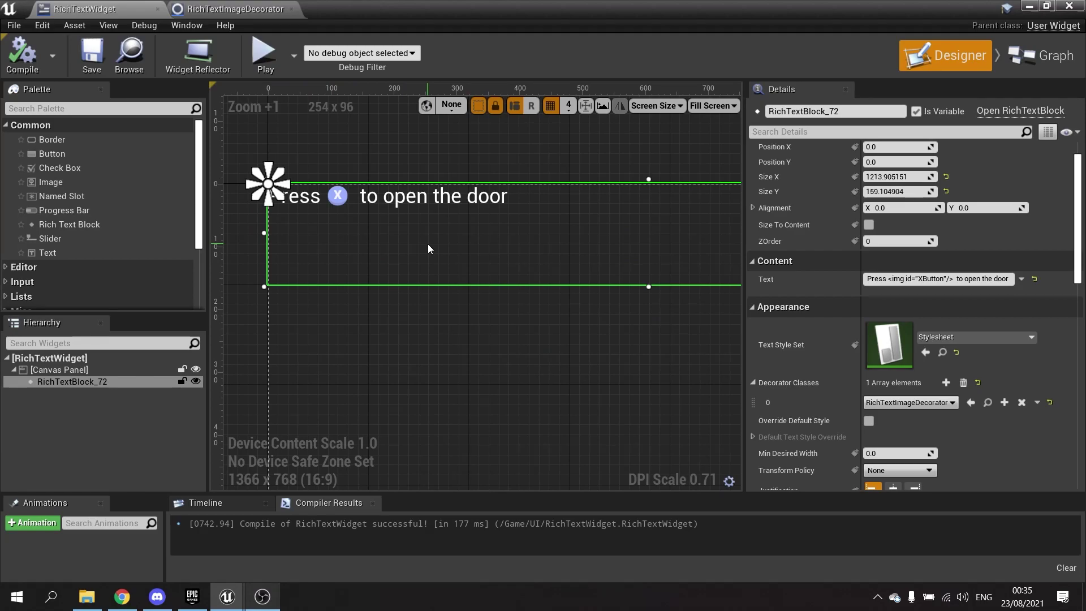
Add a row named YButton to the RichImages data table with icons8-xbox-y-48 as its brush image.
left_click(1029, 8)
double_click(239, 430)
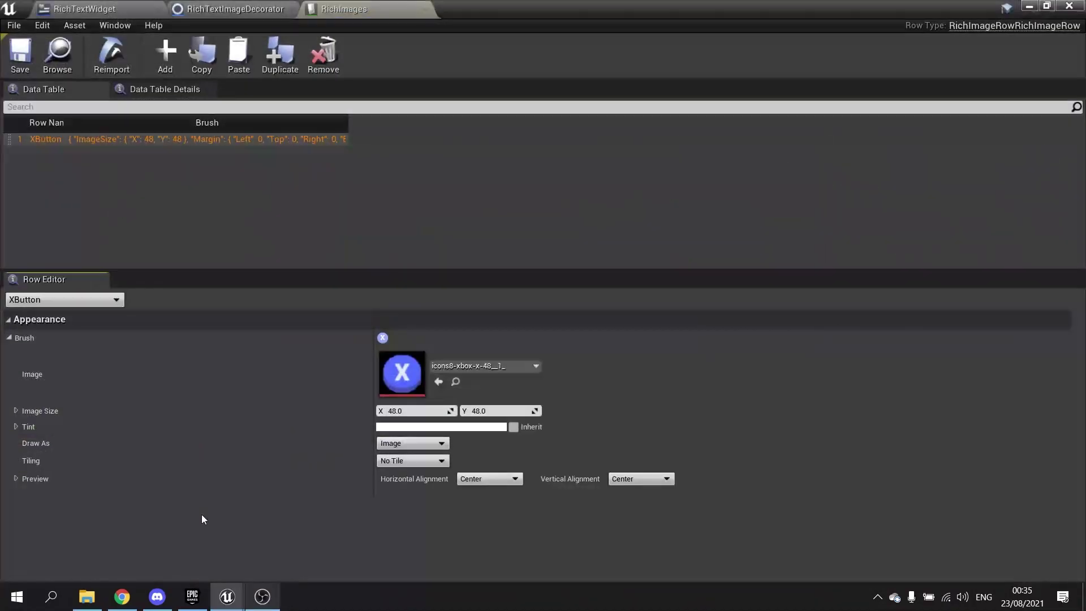
left_click(173, 54)
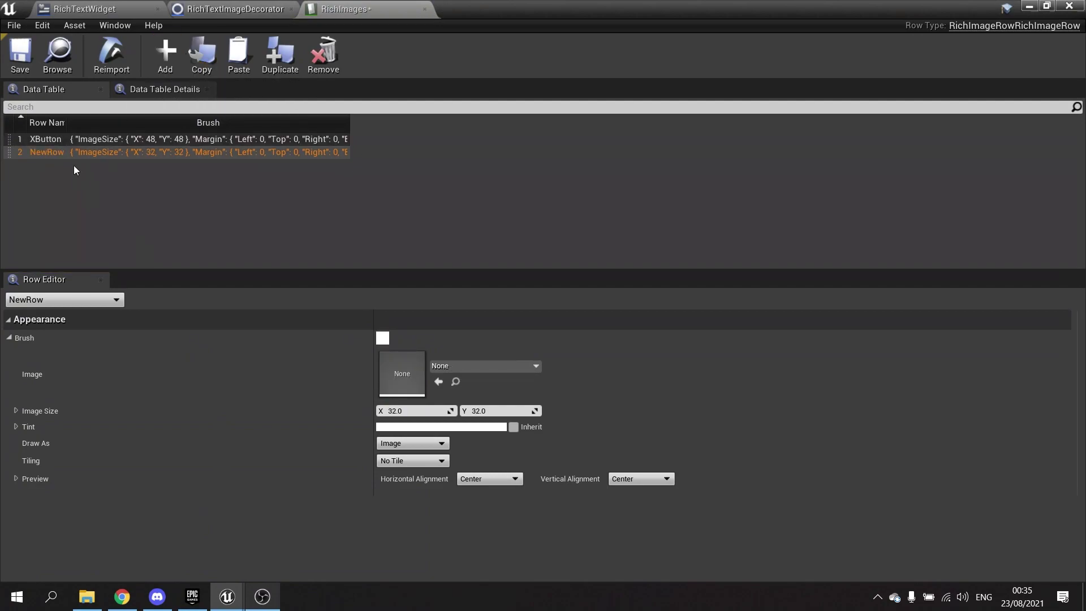
double_click(55, 154)
type("Y")
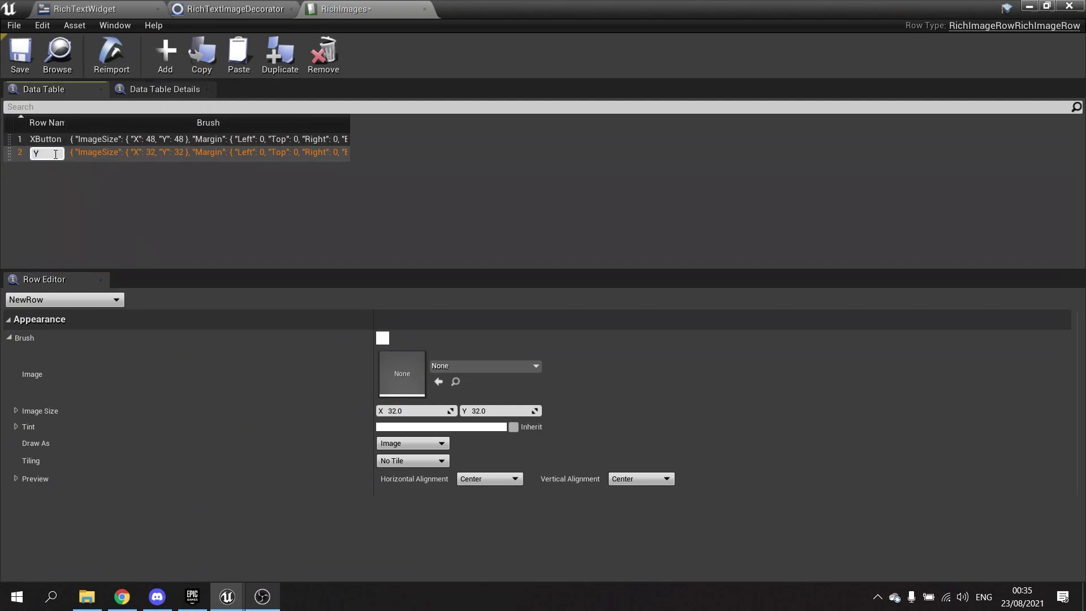
key("Return")
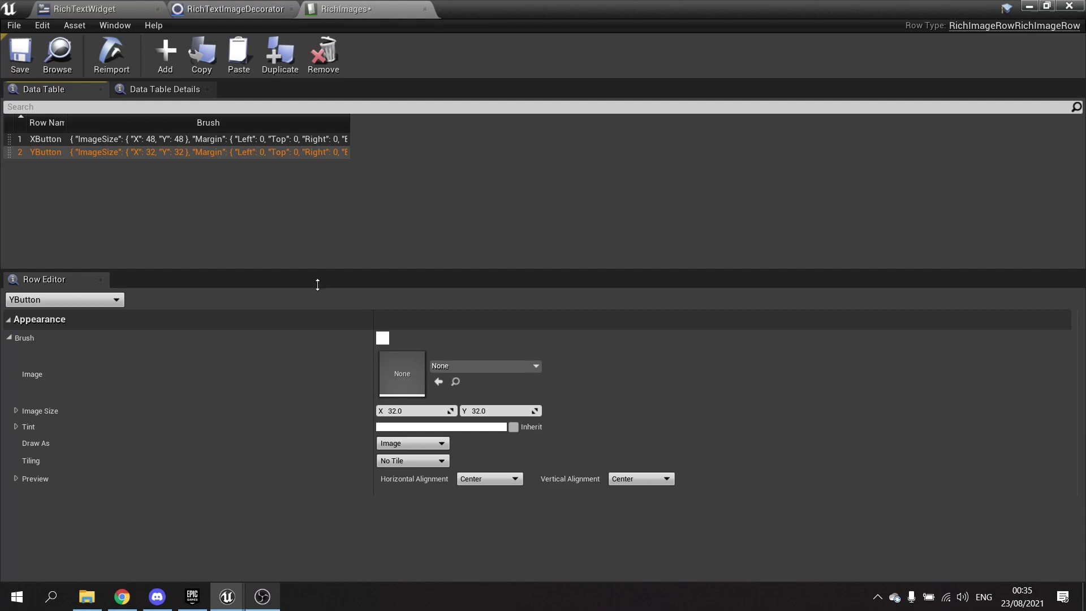
left_click(467, 367)
type("xbox")
left_click(619, 452)
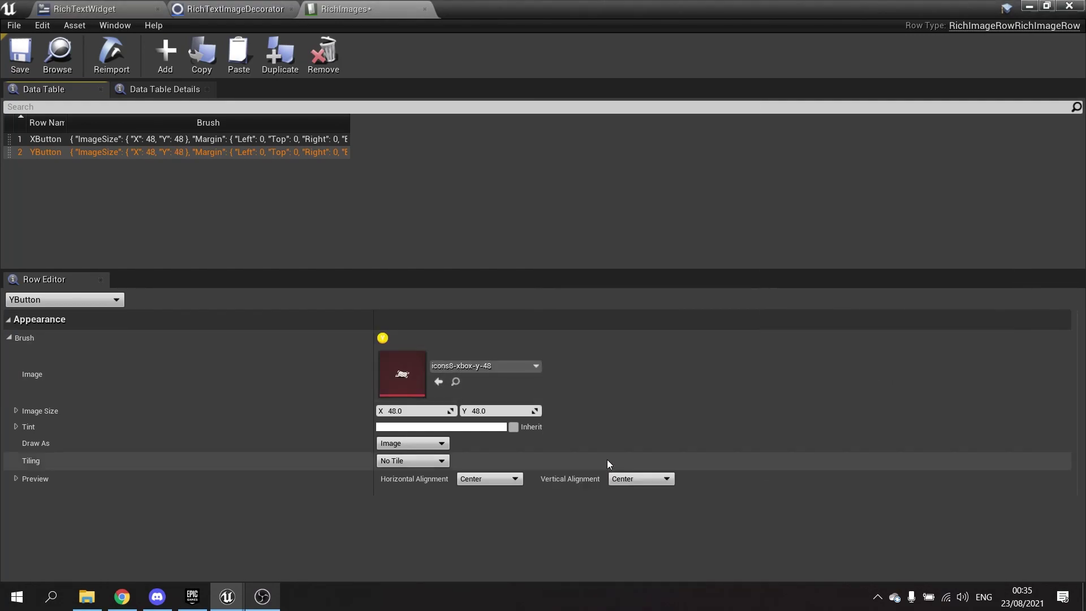
Add a row named AButton to the RichImages table with icons8-xbox-a-48 as its brush image.
left_click(153, 57)
type("A")
key("Return")
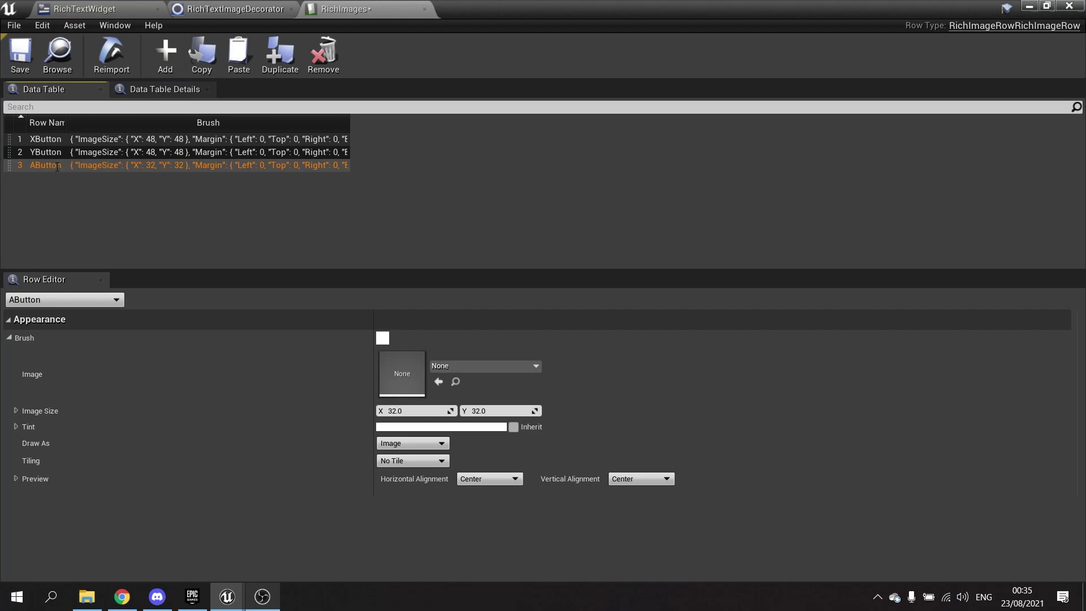
left_click(456, 365)
type("xbox")
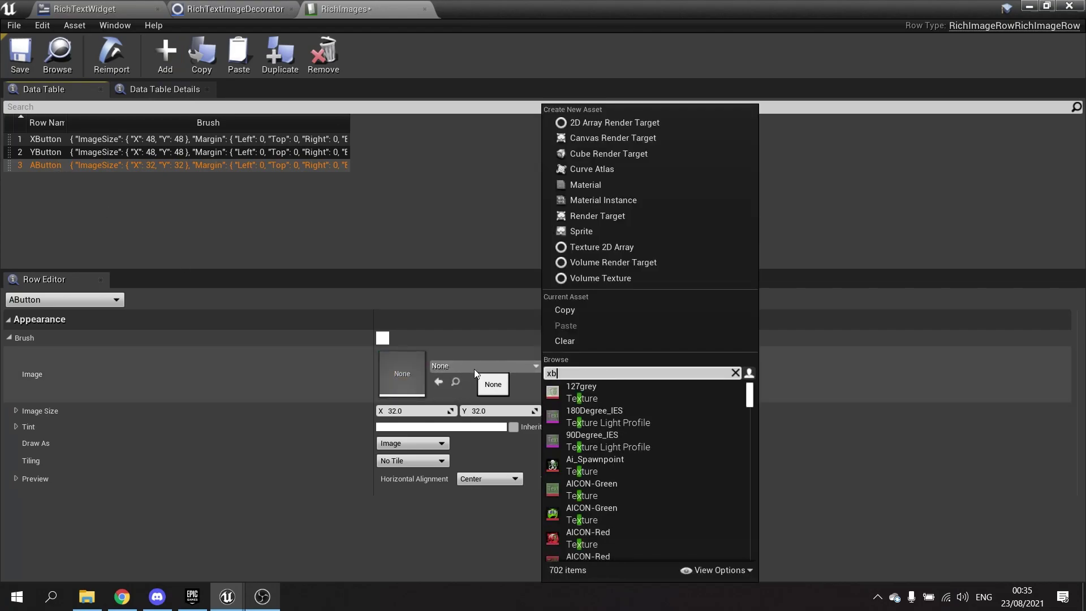
left_click(618, 393)
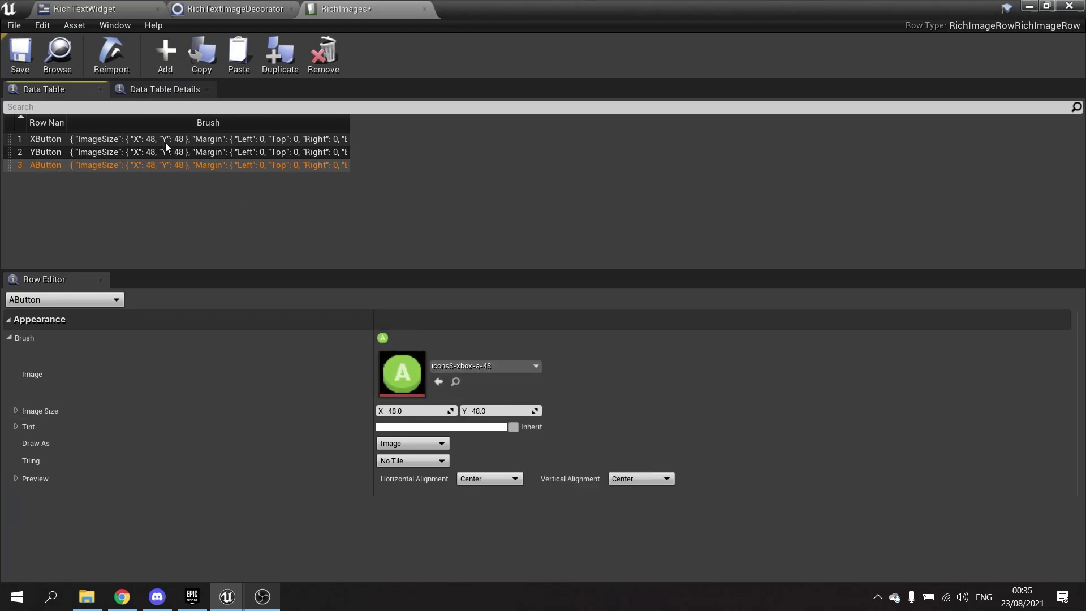
Add a row named BButton with icons8-xbox-b-48 as its brush image and save the RichImages table.
left_click(165, 53)
type("B")
key("Return")
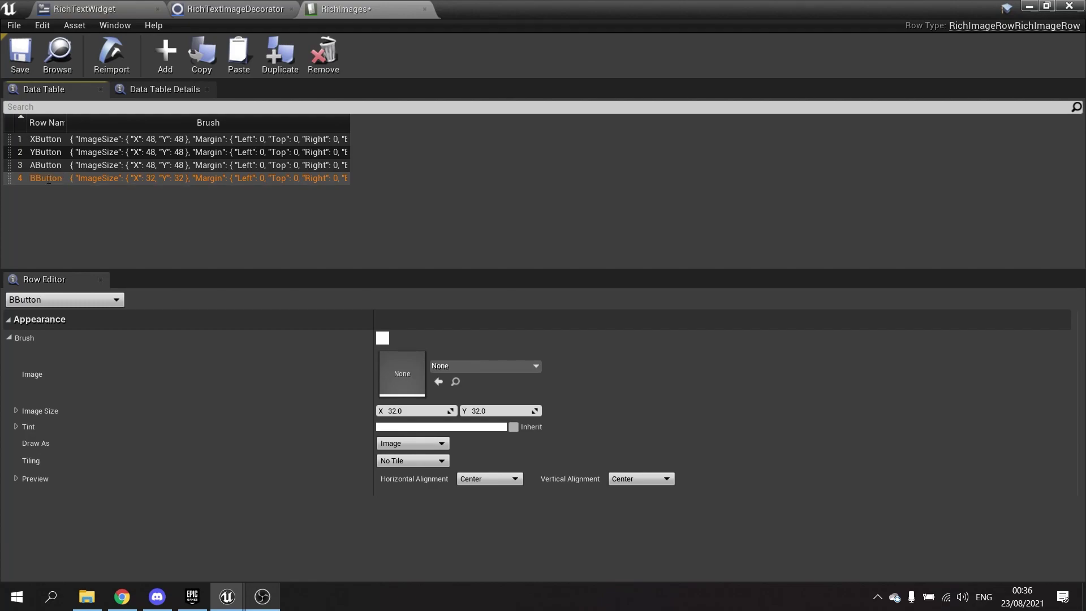
left_click(471, 365)
type("xb")
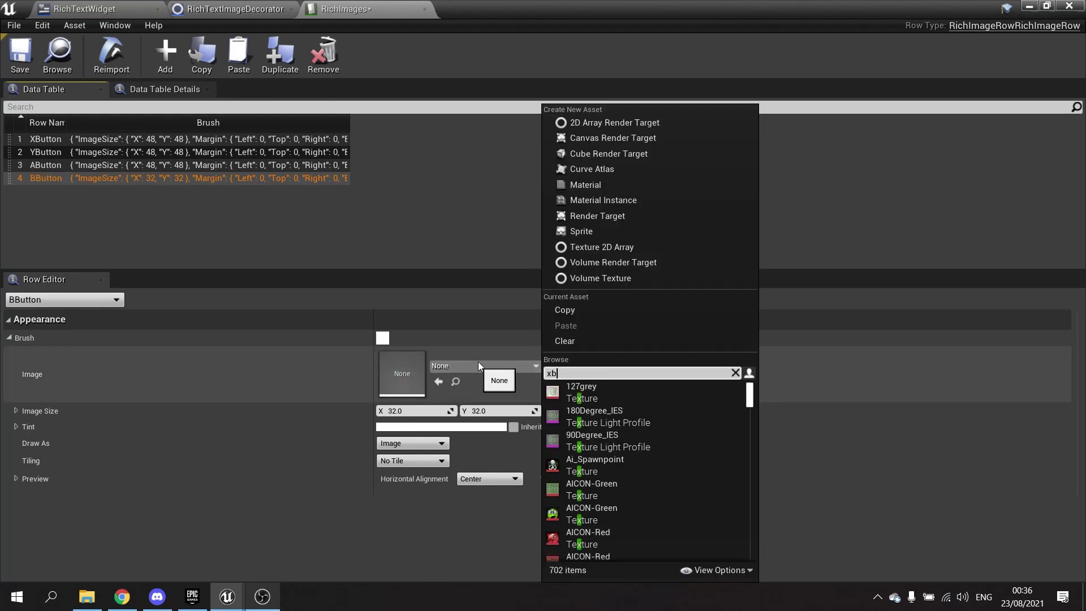
left_click(602, 411)
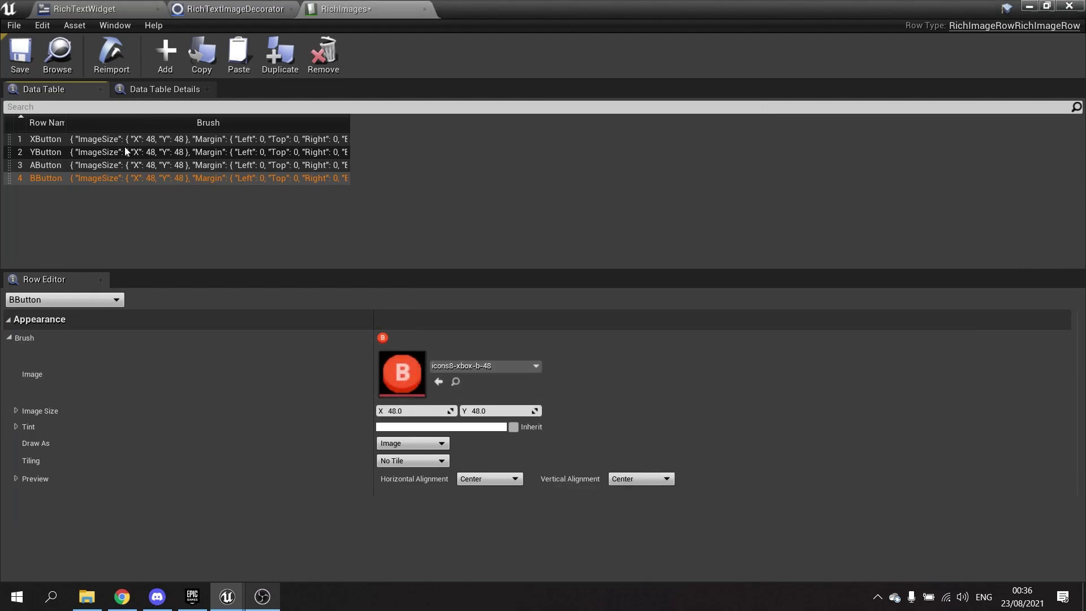
left_click(29, 56)
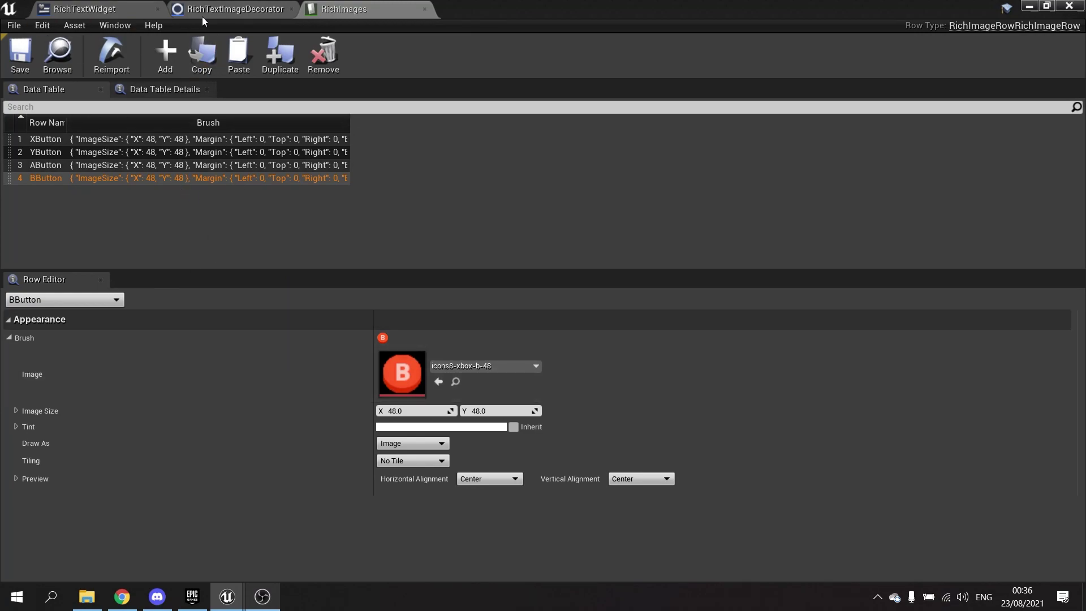
Change the image id in the RichTextWidget block's text to YButton and compile the widget.
left_click(227, 9)
left_click(119, 10)
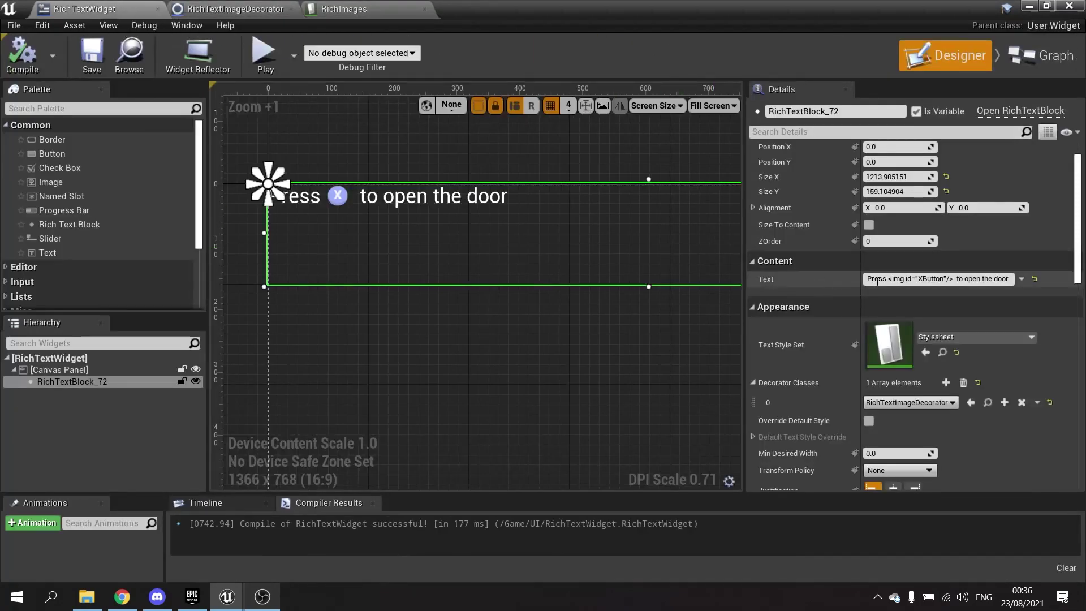
left_click(926, 278)
key("BackSpace")
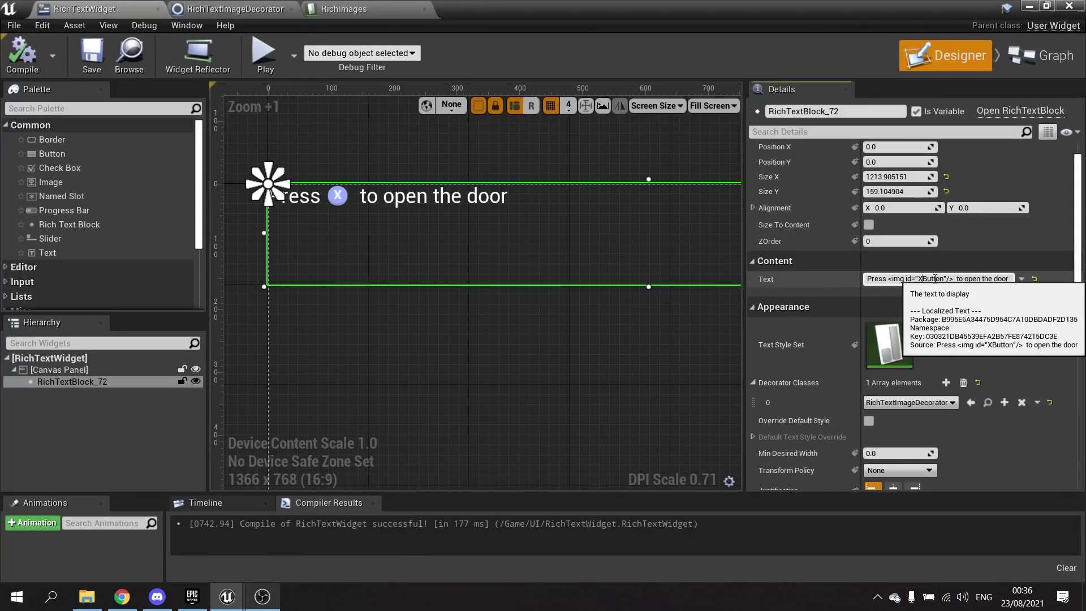
type("Y")
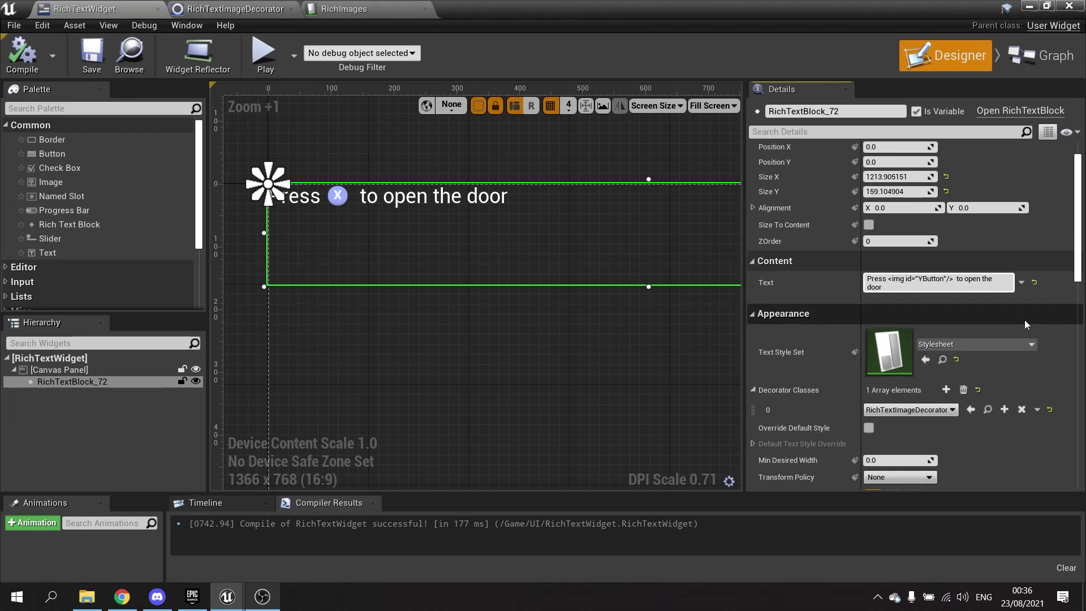
left_click(22, 54)
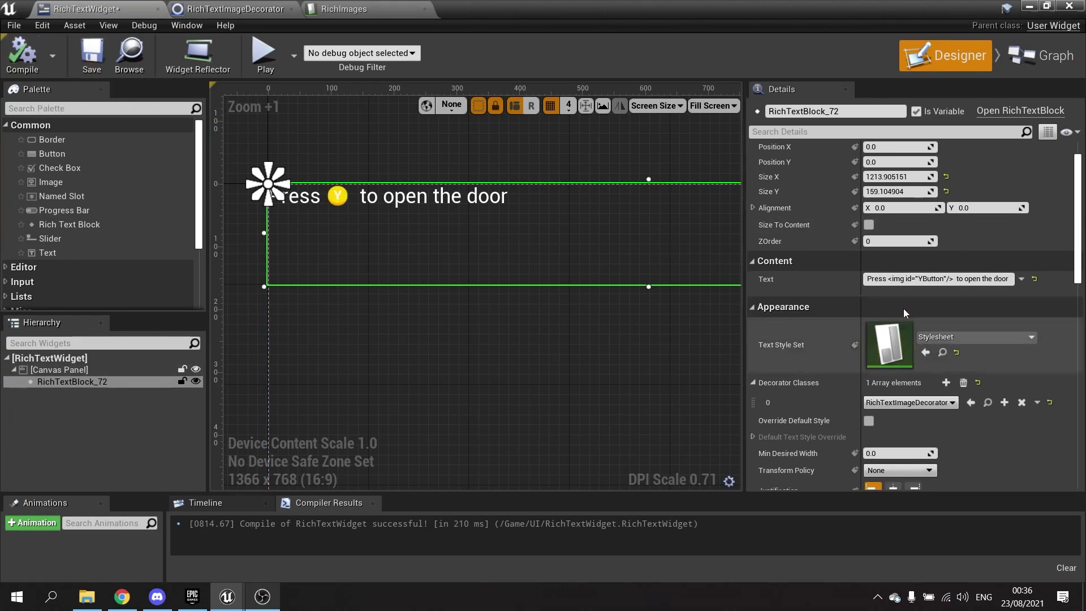
Change the image id in the rich text block's text to AButton and compile the widget.
left_click(922, 280)
key("BackSpace")
type("A")
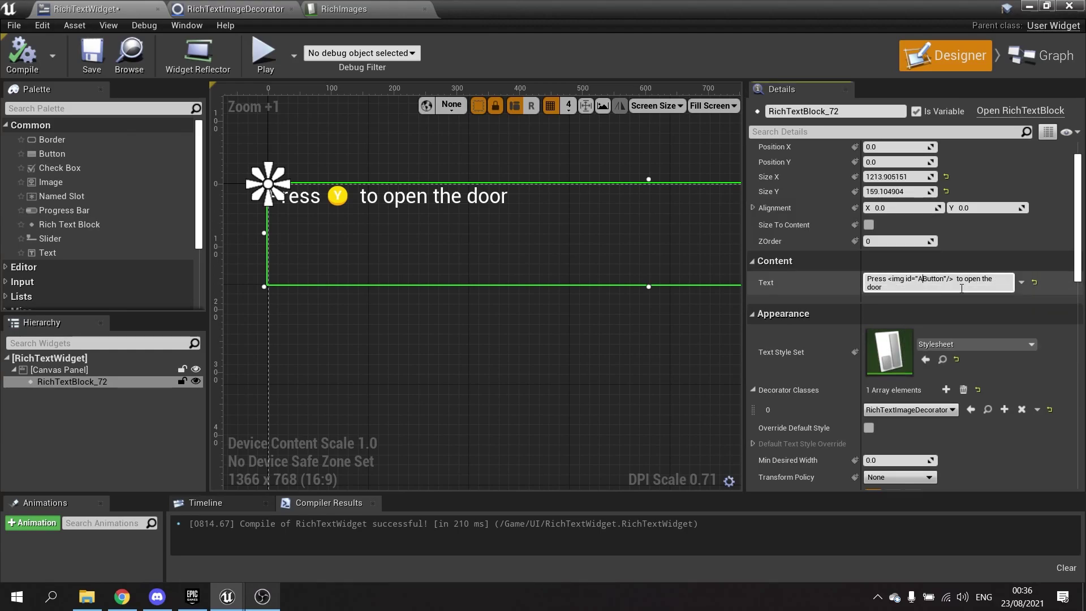
left_click(22, 54)
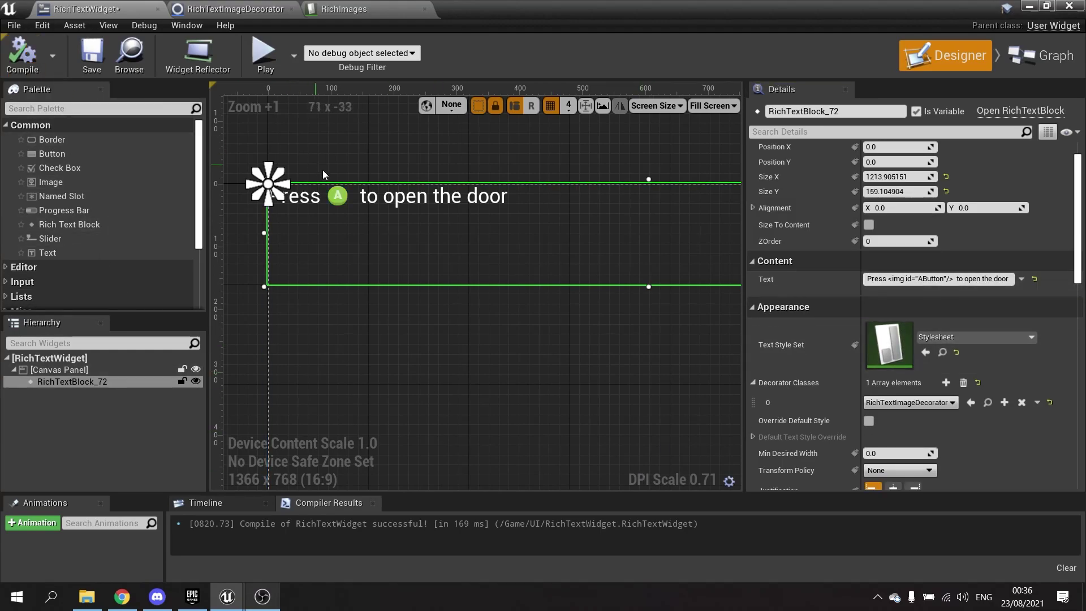
right_click_drag(539, 315, 561, 320)
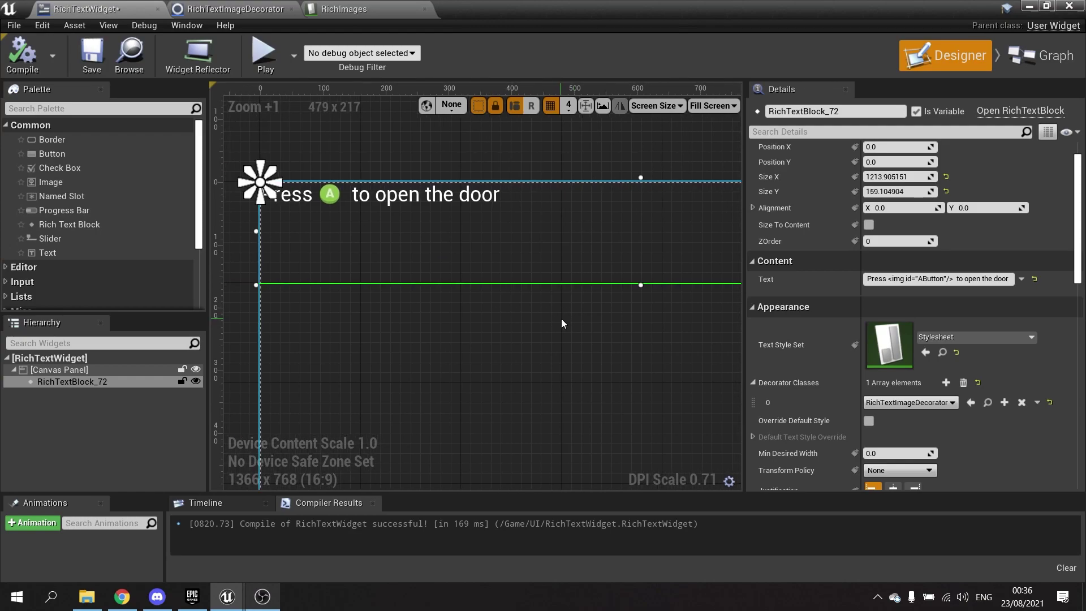